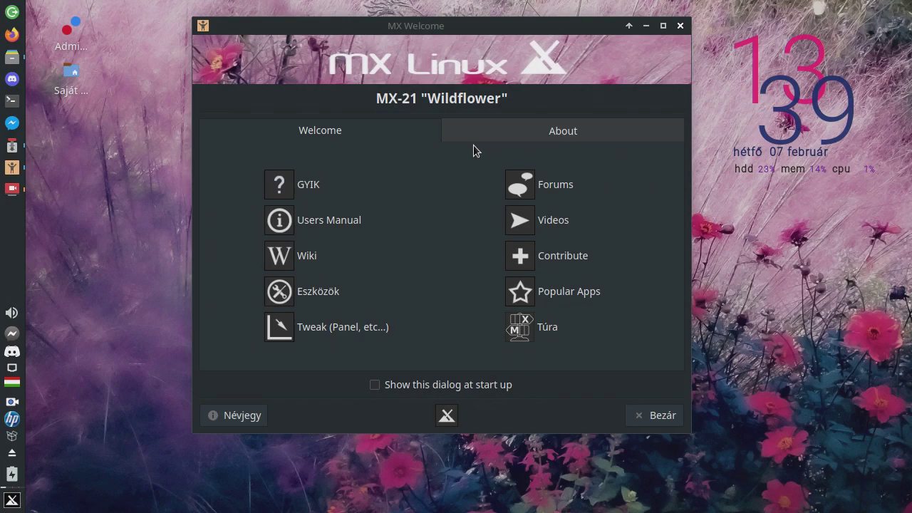
- Open the MX Linux Terms of Use from the About information, read through the page and close it
{"action": "left_click", "coordinate": [565, 134]}
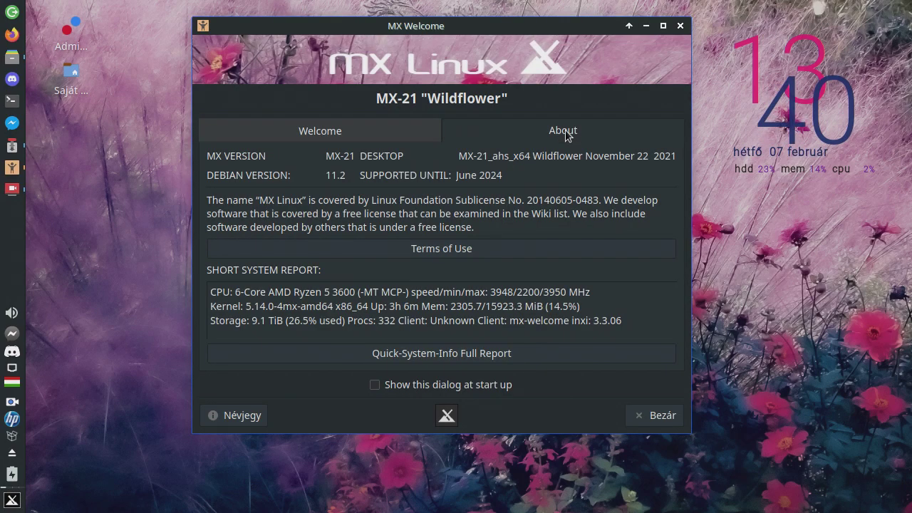
{"action": "left_click", "coordinate": [427, 250]}
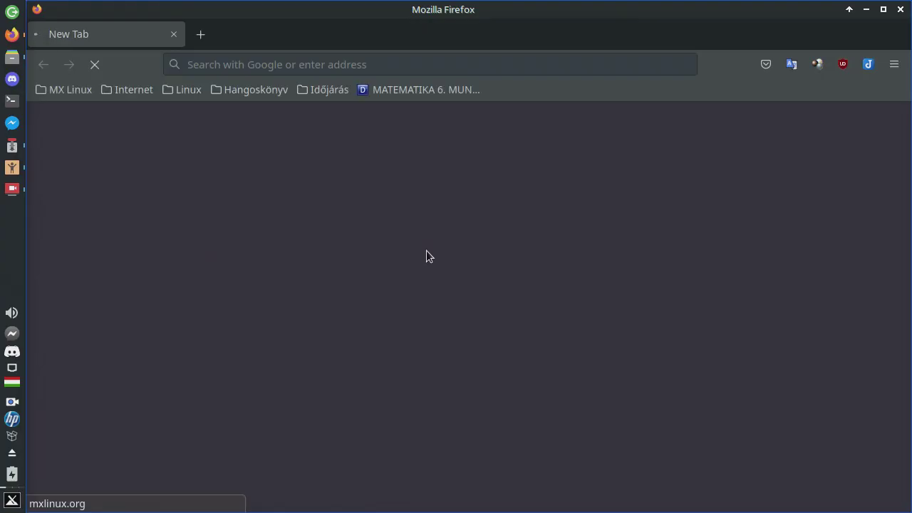
{"action": "scroll", "coordinate": [426, 250], "scroll_direction": "down", "scroll_amount": 5}
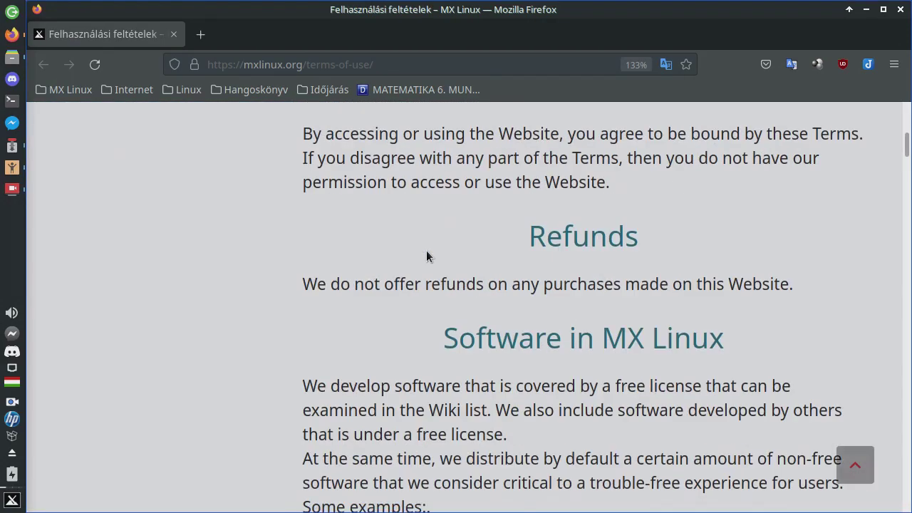
{"action": "scroll", "coordinate": [427, 252], "scroll_direction": "down", "scroll_amount": 3}
{"action": "left_click", "coordinate": [175, 35]}
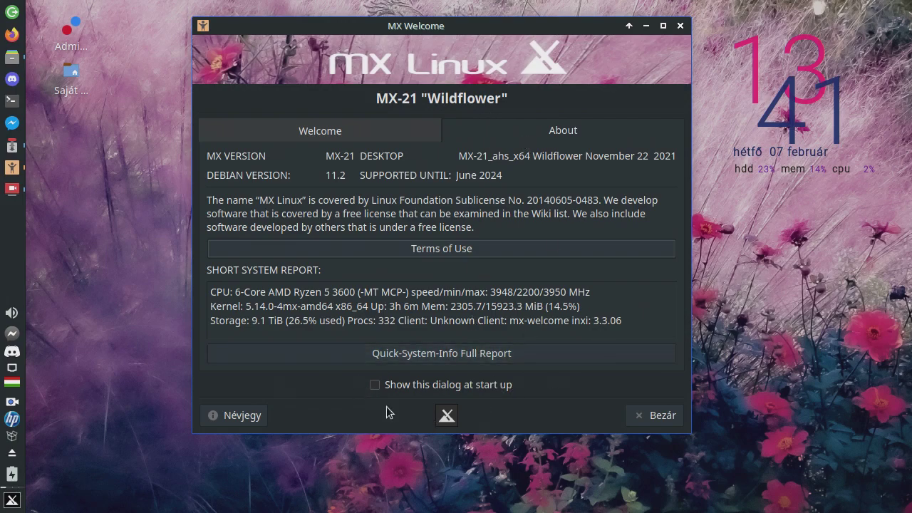
- Generate the Quick-System-Info full report, examine it from its System section to the end, and close the terminal
{"action": "left_click", "coordinate": [431, 352]}
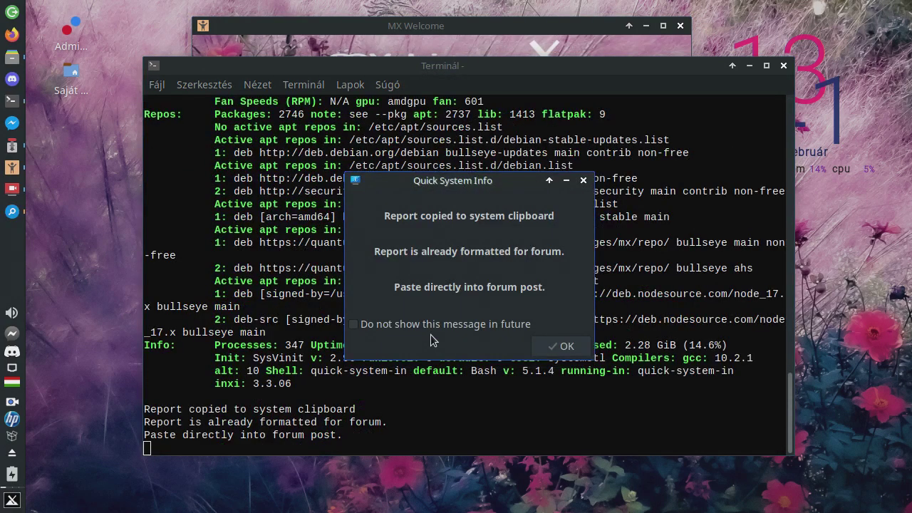
{"action": "left_click", "coordinate": [576, 352]}
{"action": "scroll", "coordinate": [465, 281], "scroll_direction": "up", "scroll_amount": 15}
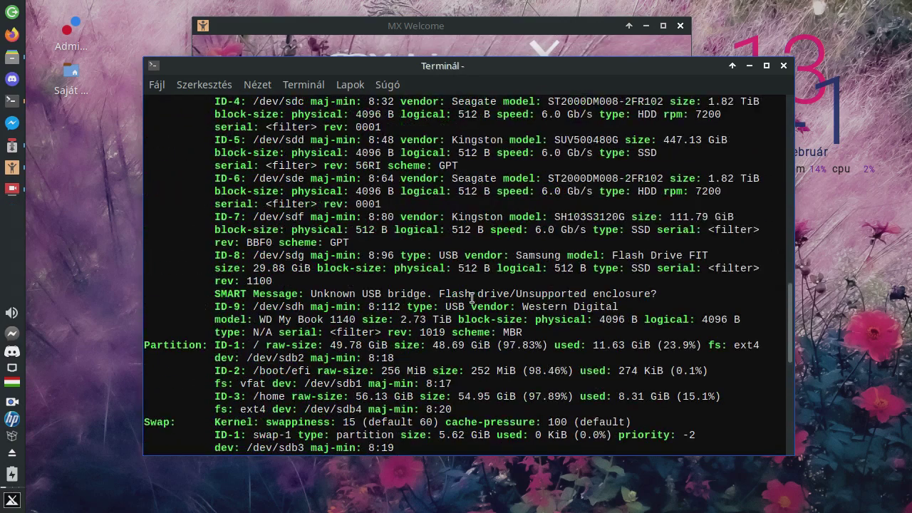
{"action": "scroll", "coordinate": [465, 280], "scroll_direction": "up", "scroll_amount": 5}
{"action": "scroll", "coordinate": [463, 279], "scroll_direction": "up", "scroll_amount": 4}
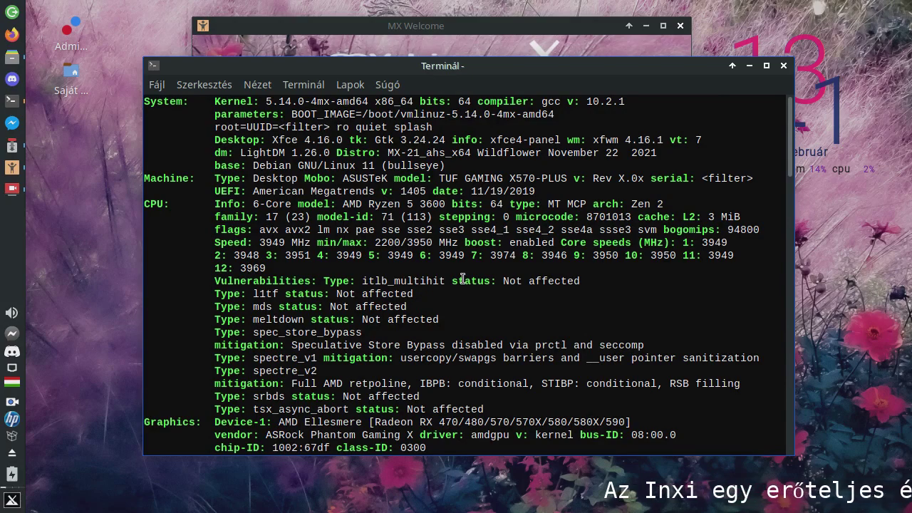
{"action": "scroll", "coordinate": [463, 279], "scroll_direction": "down", "scroll_amount": 20}
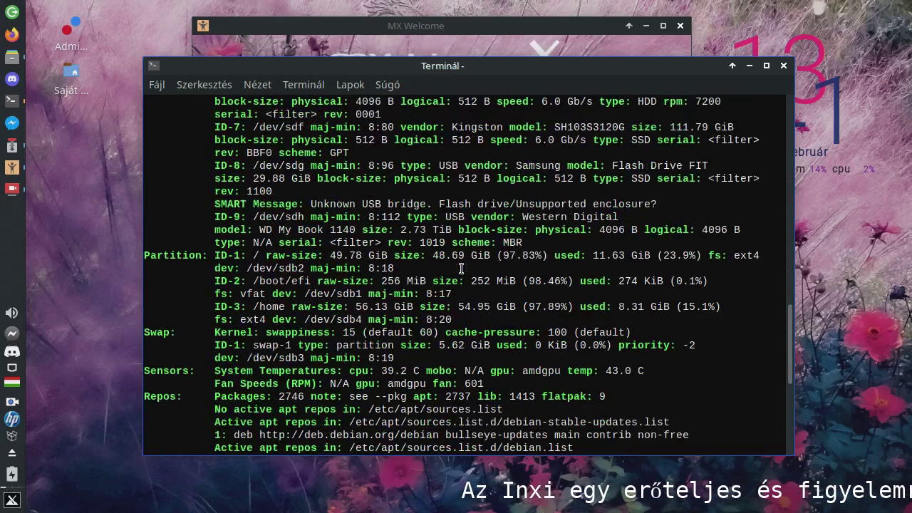
{"action": "scroll", "coordinate": [461, 268], "scroll_direction": "down", "scroll_amount": 8}
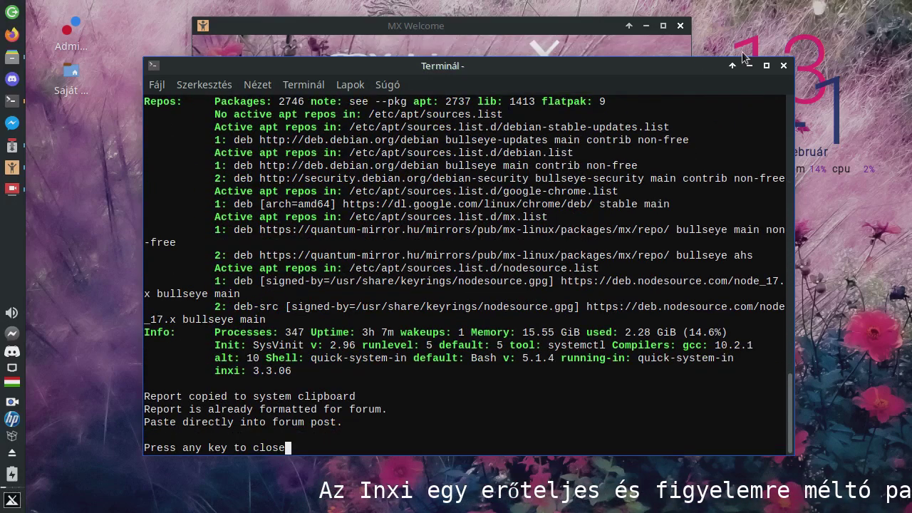
{"action": "left_click", "coordinate": [783, 65]}
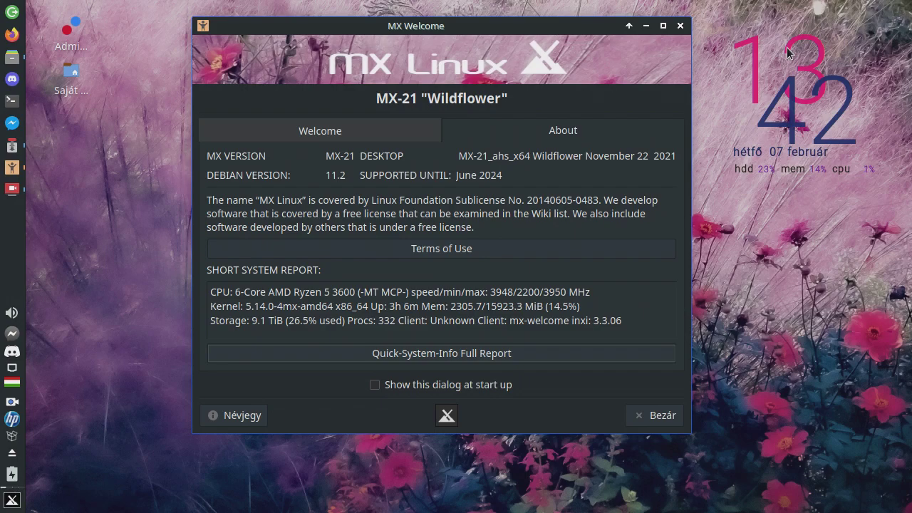
- Open the FAQ (GYIK) document from the Welcome page, skim its questions and close it
{"action": "left_click", "coordinate": [380, 128]}
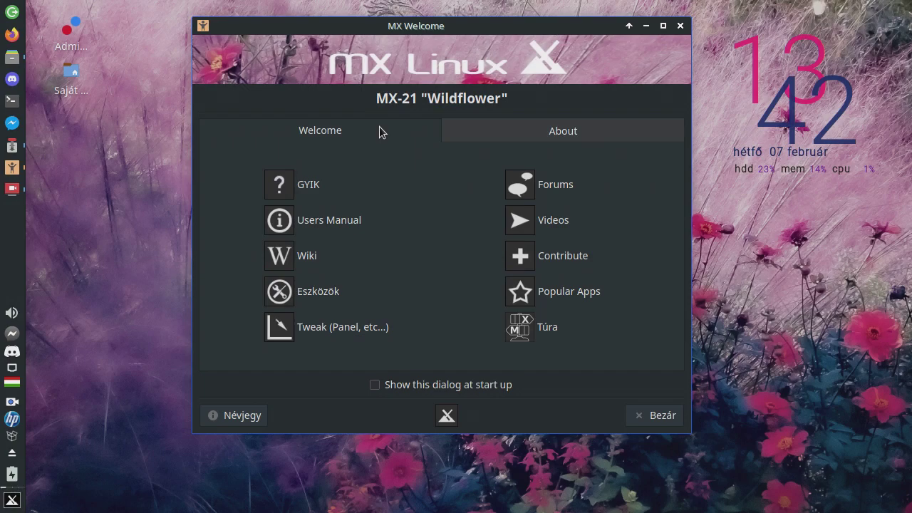
{"action": "left_click", "coordinate": [309, 187]}
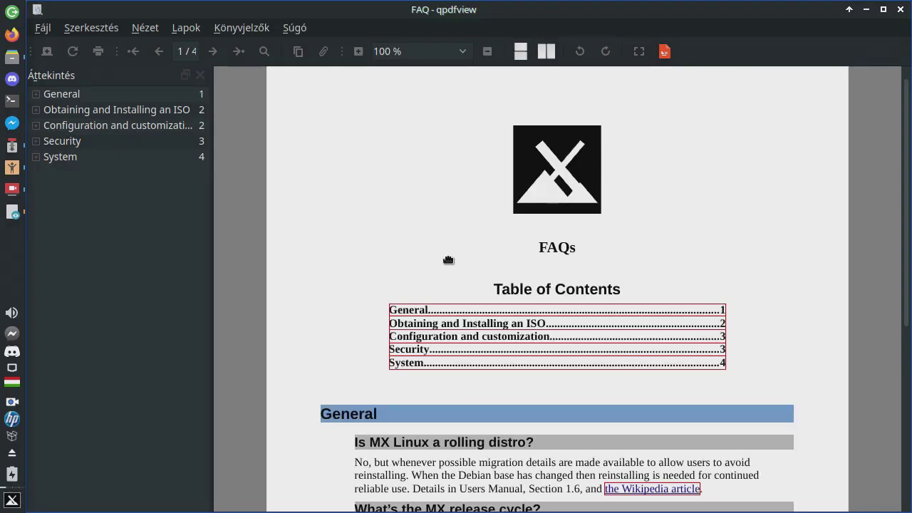
{"action": "scroll", "coordinate": [445, 235], "scroll_direction": "down", "scroll_amount": 15}
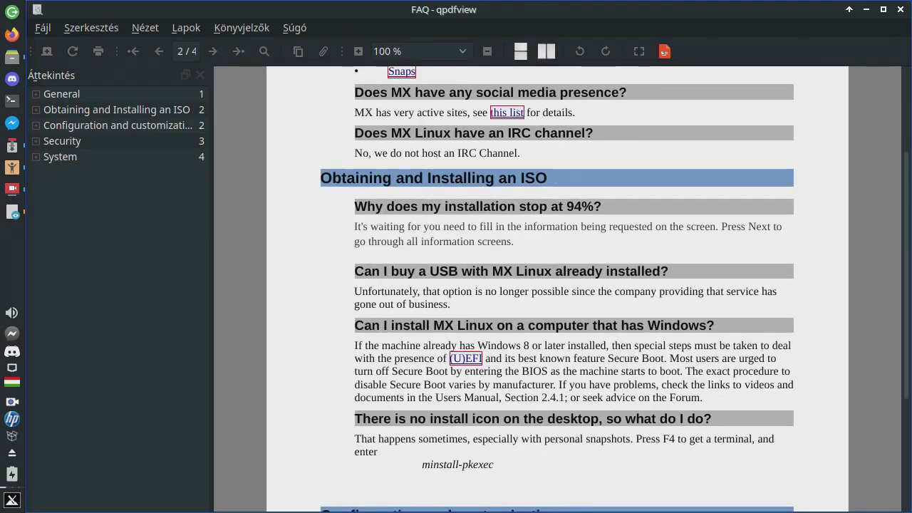
{"action": "left_click", "coordinate": [900, 9]}
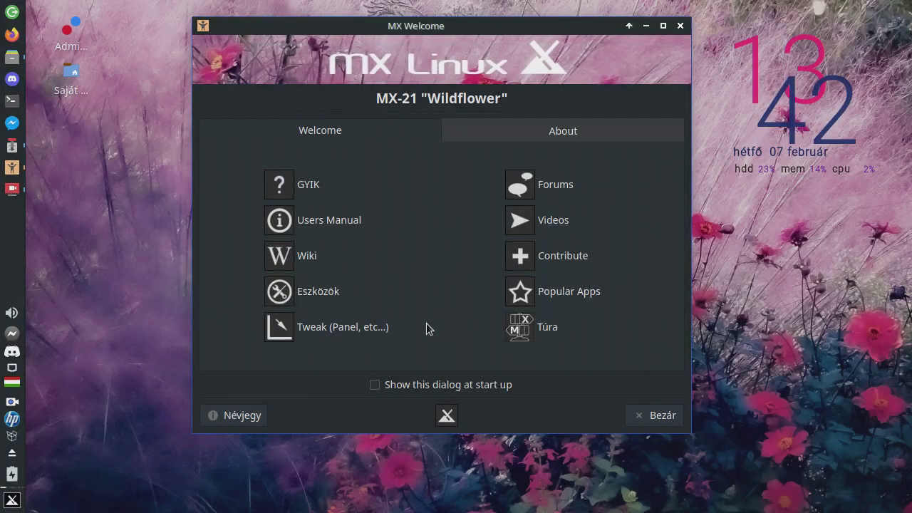
- Open the MX Linux Users Manual, look over its table of contents and close it
{"action": "left_click", "coordinate": [329, 223]}
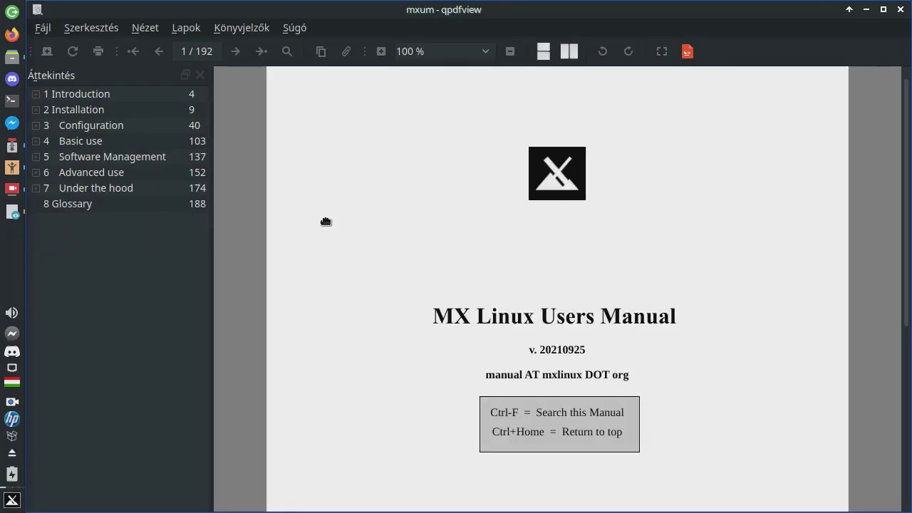
{"action": "scroll", "coordinate": [444, 243], "scroll_direction": "down", "scroll_amount": 15}
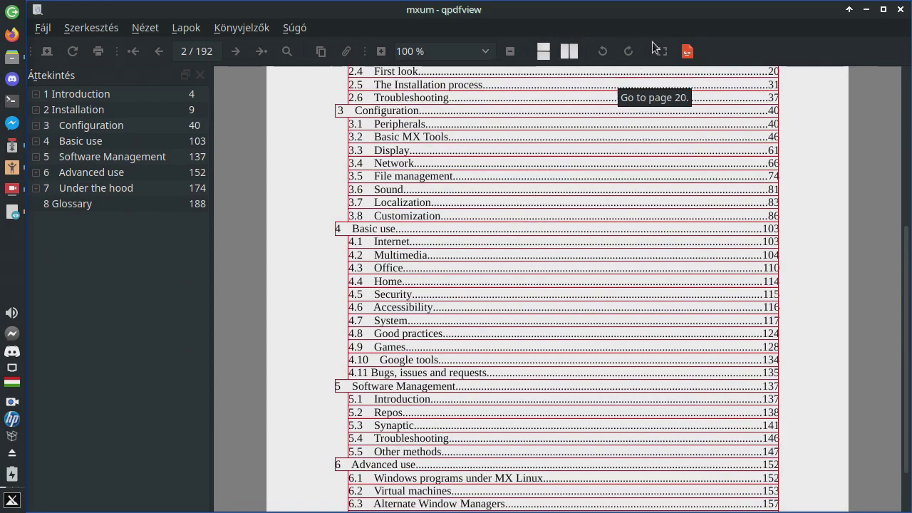
{"action": "left_click", "coordinate": [901, 10]}
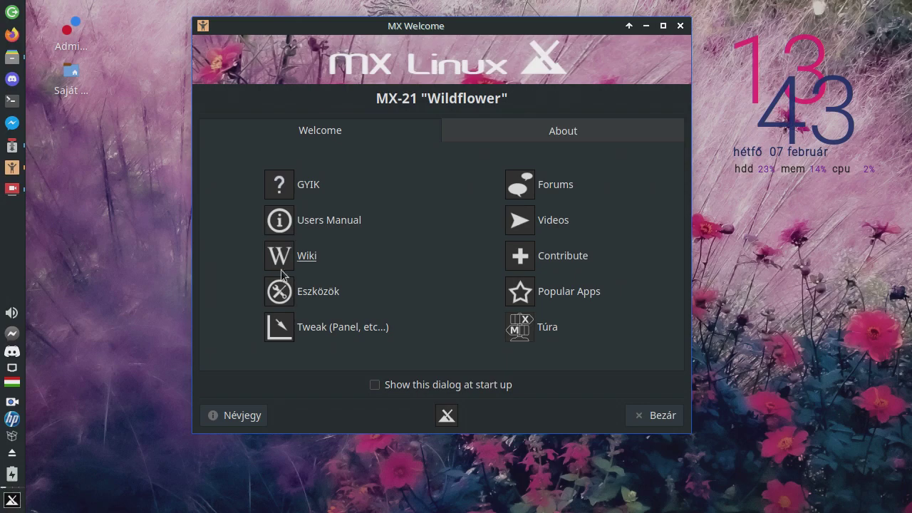
- Open the MX/antiX Technical Documentation Wiki and look through its table of contents
{"action": "left_click", "coordinate": [306, 256]}
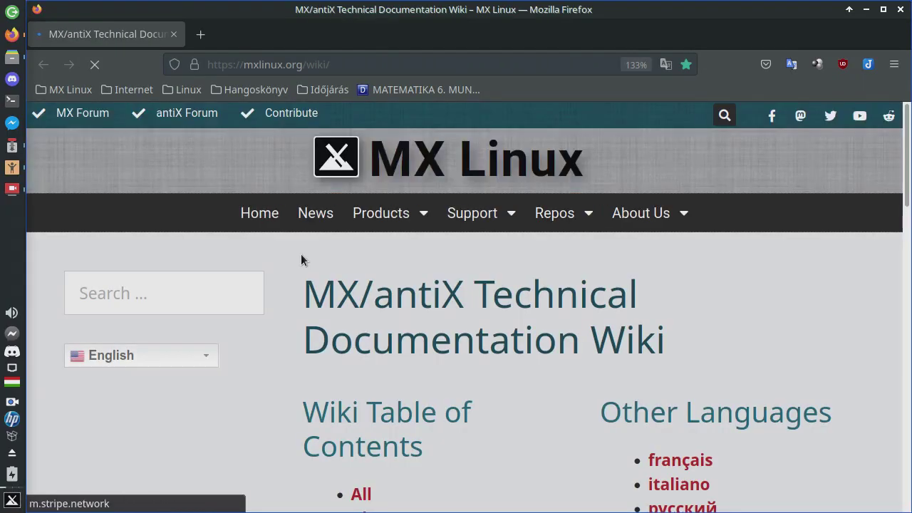
{"action": "scroll", "coordinate": [302, 259], "scroll_direction": "down", "scroll_amount": 5}
{"action": "scroll", "coordinate": [356, 295], "scroll_direction": "down", "scroll_amount": 5}
{"action": "scroll", "coordinate": [588, 271], "scroll_direction": "up", "scroll_amount": 5}
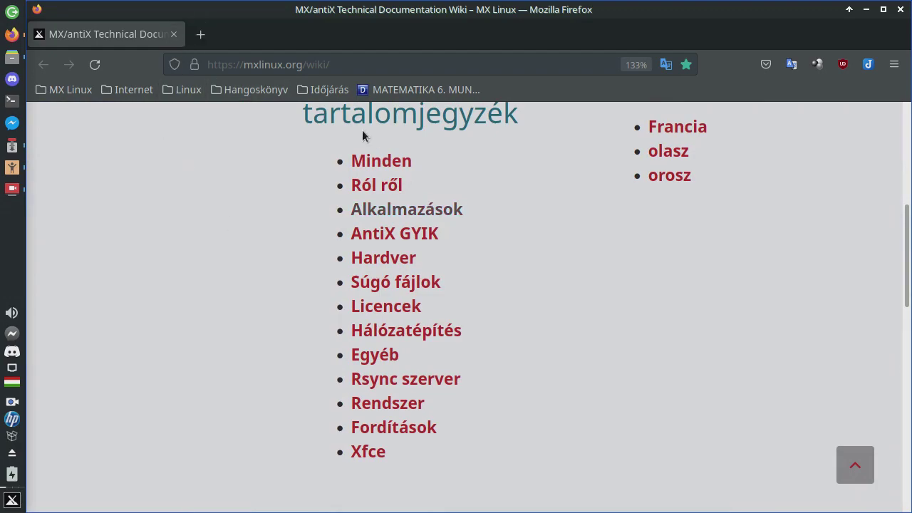
- List all wiki articles, read the one on adding a PPA repository (PPA-tár hozzáadása), and close the wiki
{"action": "left_click", "coordinate": [385, 159]}
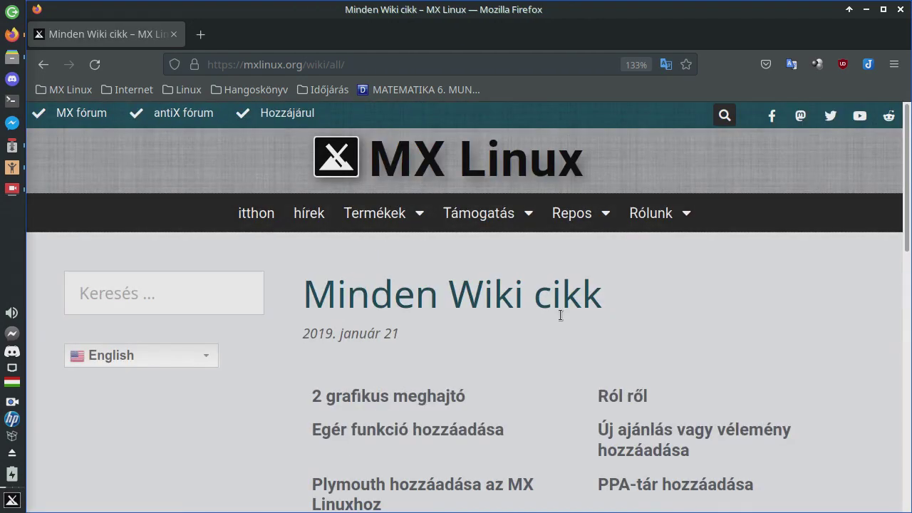
{"action": "scroll", "coordinate": [559, 307], "scroll_direction": "down", "scroll_amount": 5}
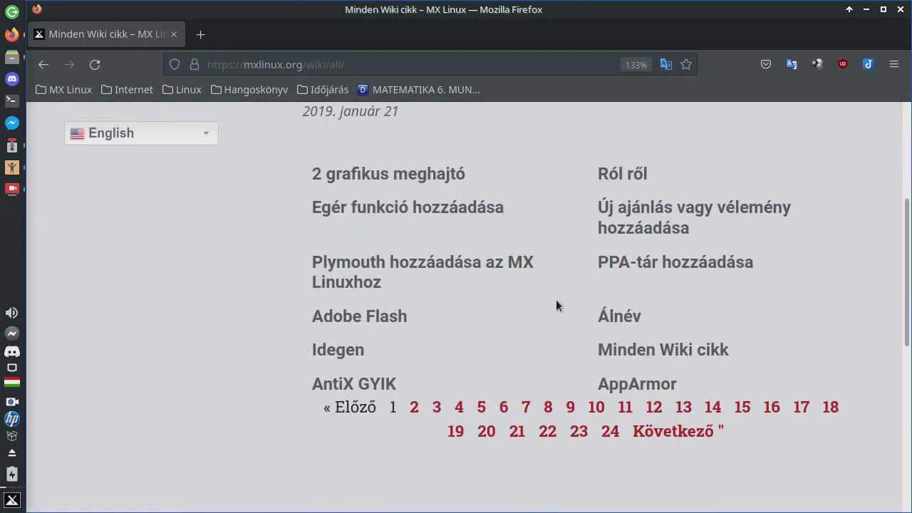
{"action": "left_click", "coordinate": [707, 264]}
{"action": "scroll", "coordinate": [623, 278], "scroll_direction": "down", "scroll_amount": 8}
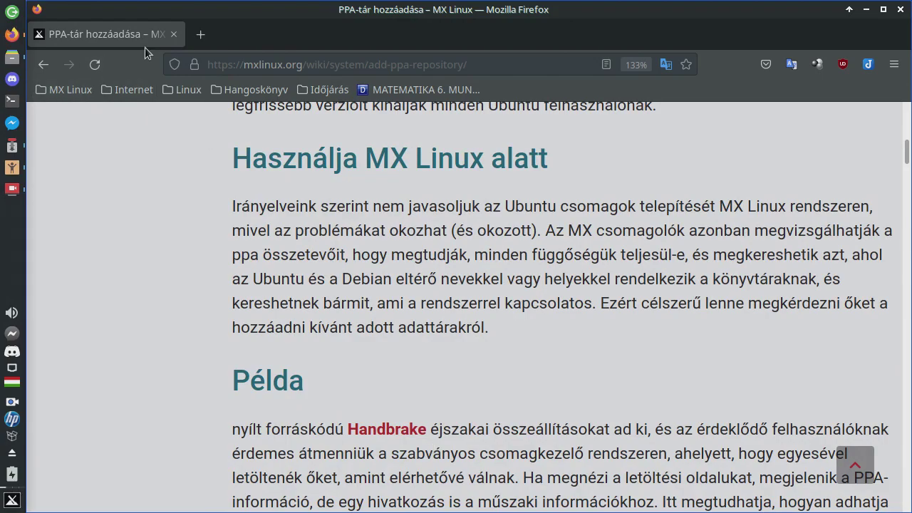
{"action": "left_click", "coordinate": [174, 34]}
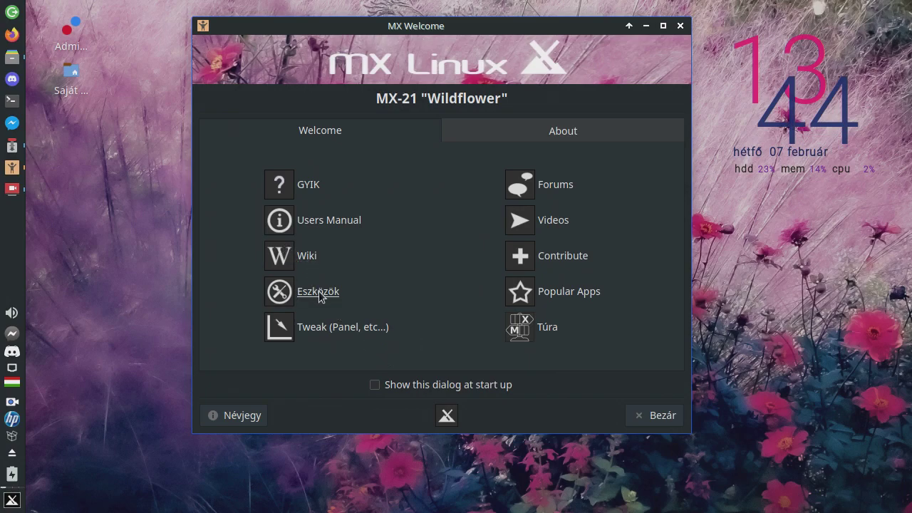
- Open the MX Linux Forum from the Welcome page, browse its board index and close it
{"action": "left_click", "coordinate": [566, 187]}
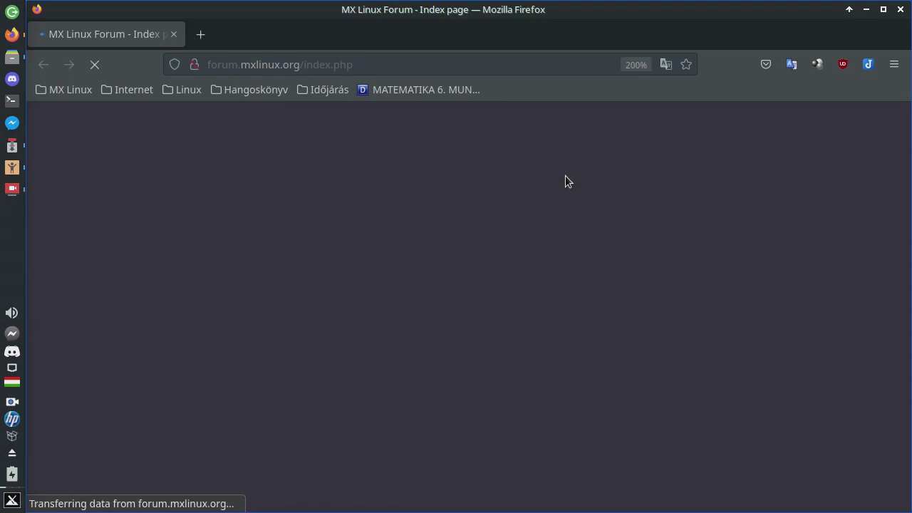
{"action": "scroll", "coordinate": [477, 334], "scroll_direction": "down", "scroll_amount": 15}
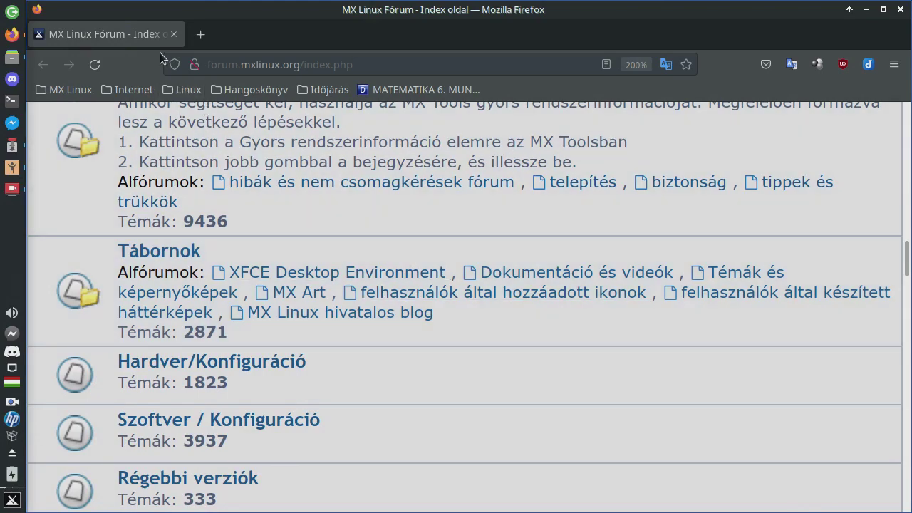
{"action": "left_click", "coordinate": [173, 35]}
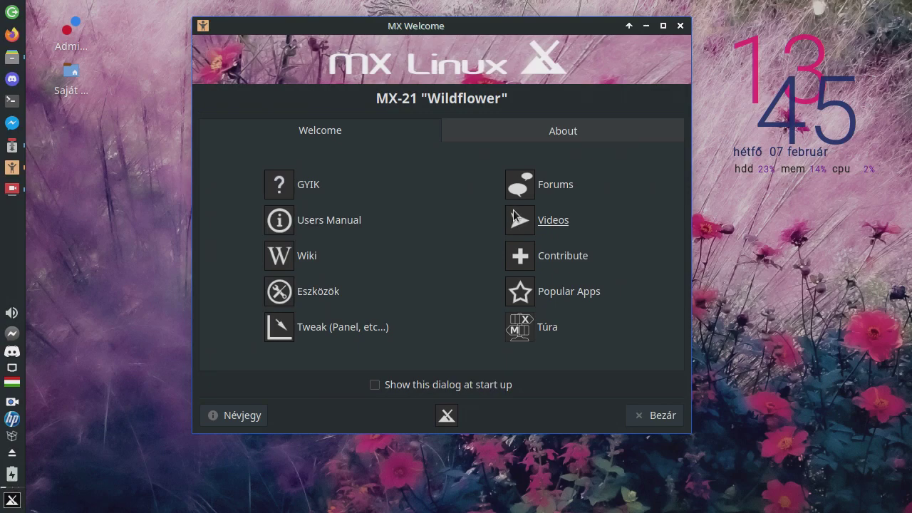
- Open the MX Linux Videos page, browse the general, MX-21 and MX 19 video lists, and close it
{"action": "left_click", "coordinate": [558, 220]}
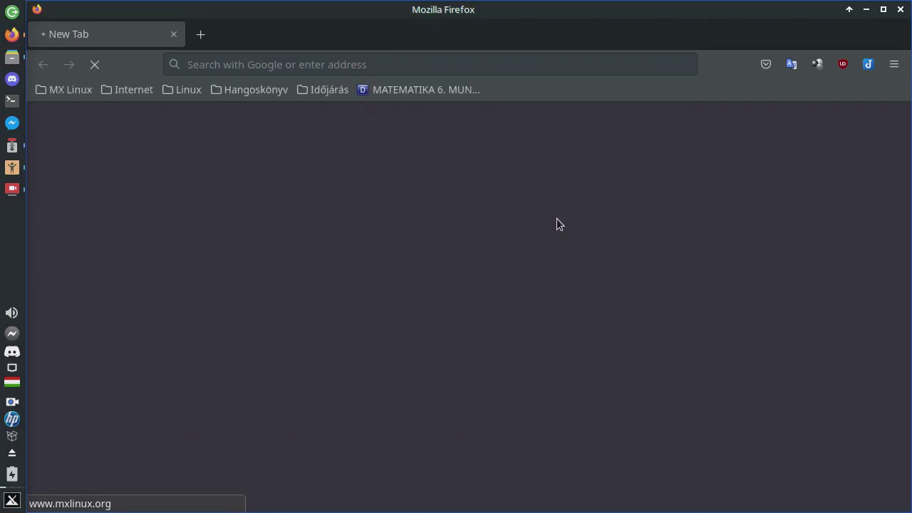
{"action": "scroll", "coordinate": [562, 279], "scroll_direction": "down", "scroll_amount": 3}
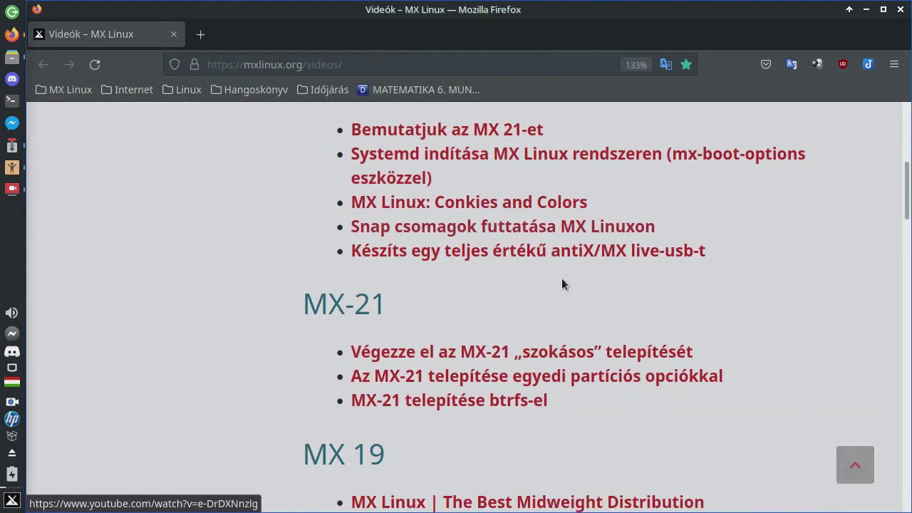
{"action": "scroll", "coordinate": [562, 280], "scroll_direction": "down", "scroll_amount": 2}
{"action": "scroll", "coordinate": [561, 282], "scroll_direction": "up", "scroll_amount": 3}
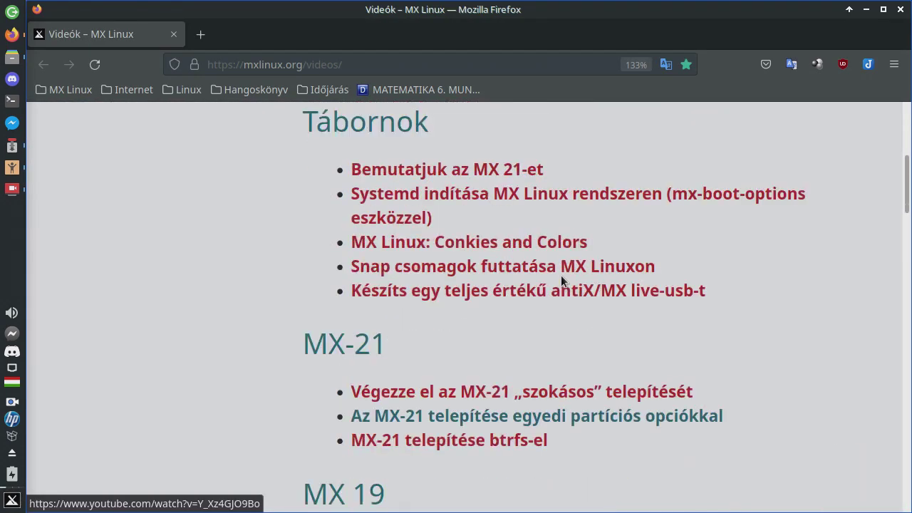
{"action": "scroll", "coordinate": [561, 280], "scroll_direction": "down", "scroll_amount": 5}
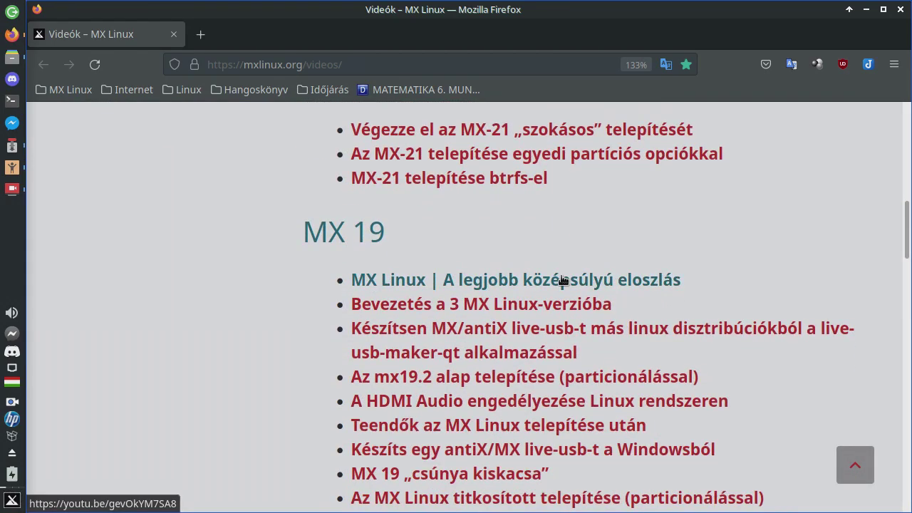
{"action": "left_click", "coordinate": [173, 34]}
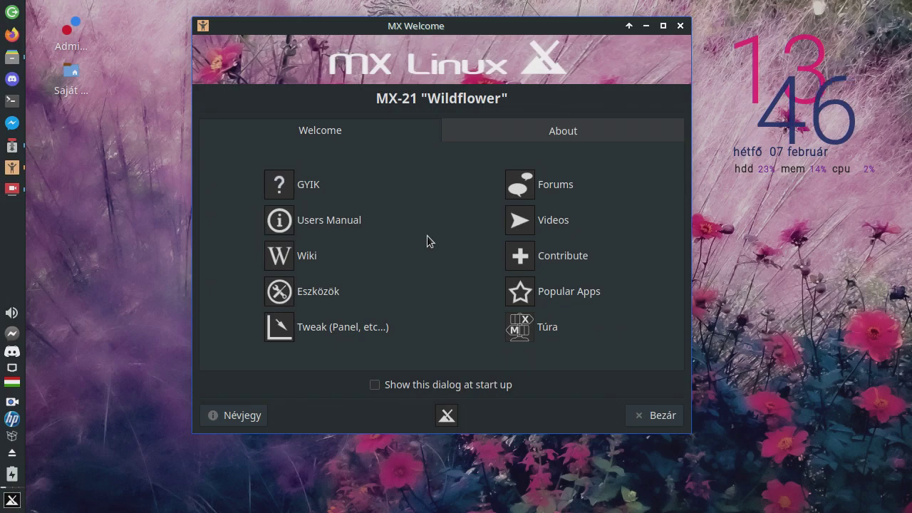
- Open the MX Linux Contribute page and examine its contribution areas and credit card donation section
{"action": "left_click", "coordinate": [553, 257]}
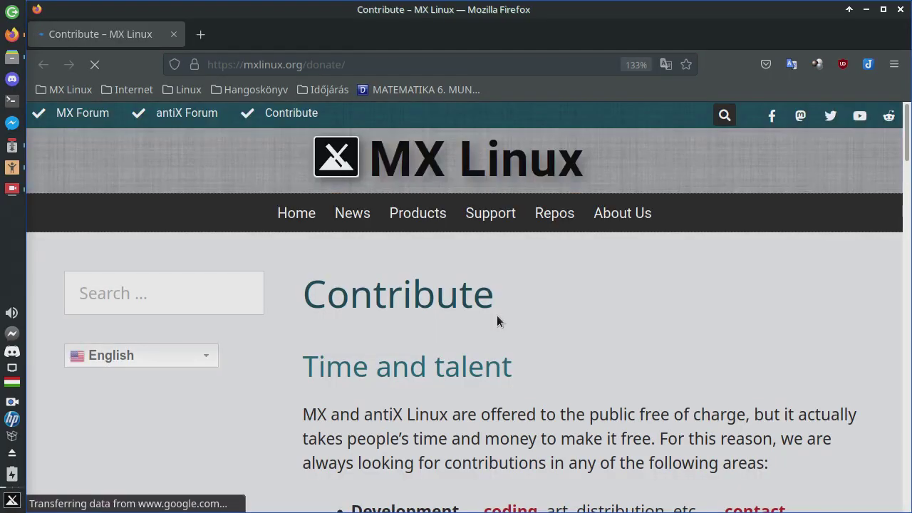
{"action": "scroll", "coordinate": [497, 320], "scroll_direction": "down", "scroll_amount": 10}
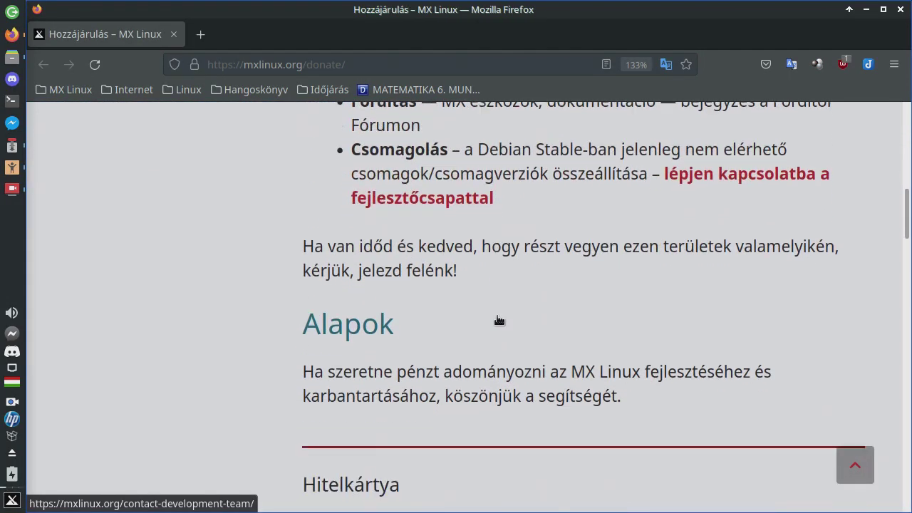
{"action": "scroll", "coordinate": [499, 320], "scroll_direction": "down", "scroll_amount": 3}
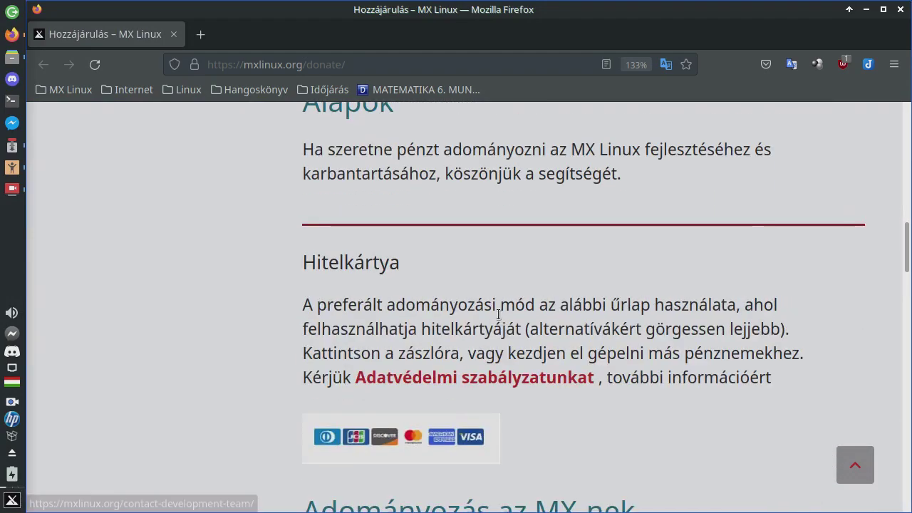
{"action": "scroll", "coordinate": [498, 320], "scroll_direction": "up", "scroll_amount": 6}
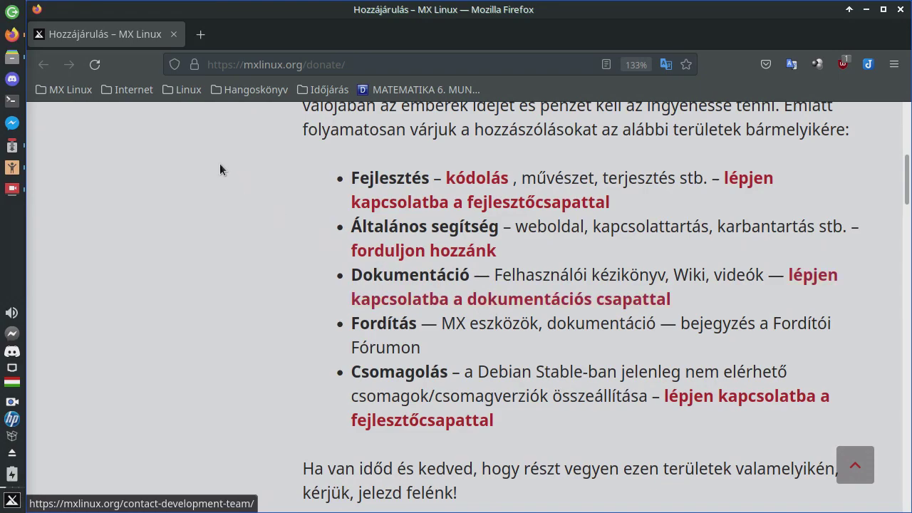
- Close the Contribute page, open the MX Tour and read its Panel, Whisker Menu, Taskbar and Conky topics
{"action": "left_click", "coordinate": [174, 34]}
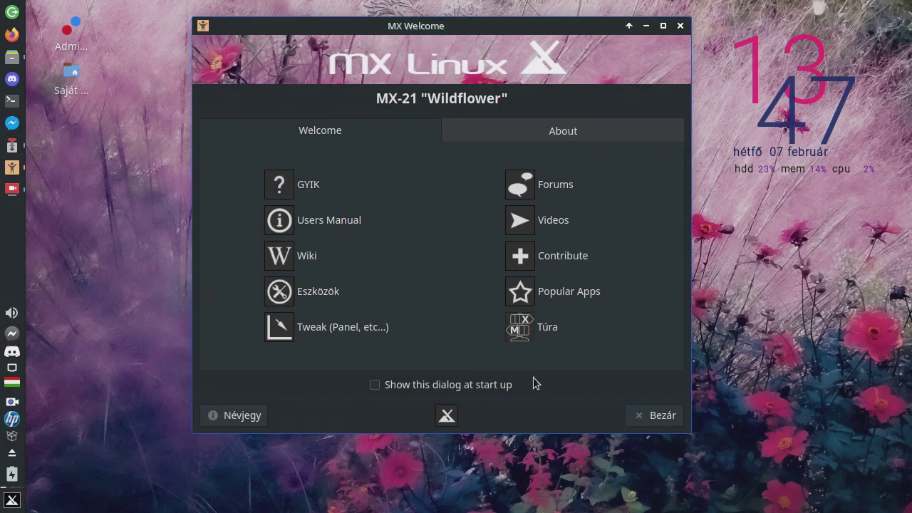
{"action": "left_click", "coordinate": [526, 329]}
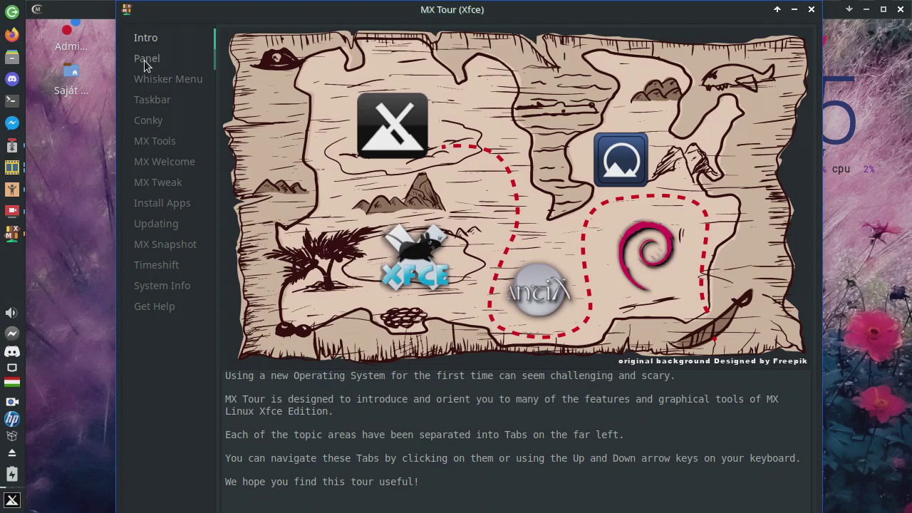
{"action": "left_click", "coordinate": [144, 63]}
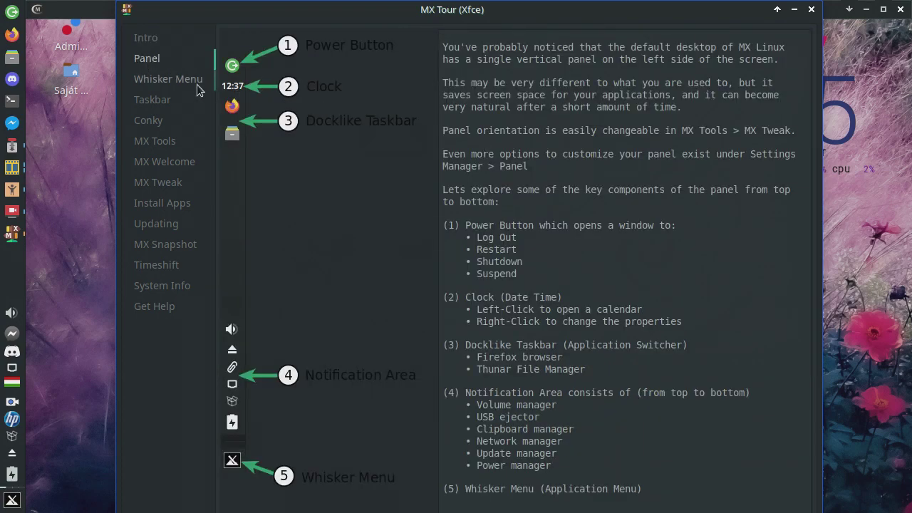
{"action": "left_click", "coordinate": [191, 86]}
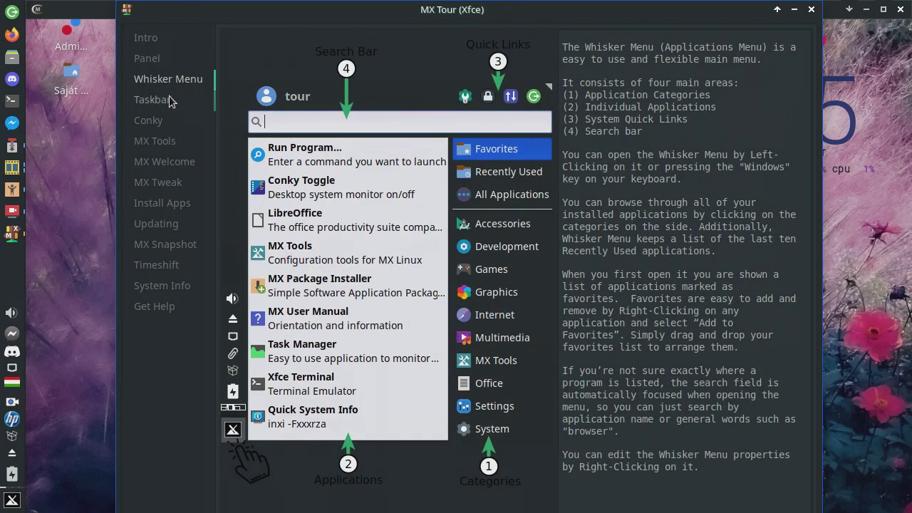
{"action": "left_click", "coordinate": [170, 101]}
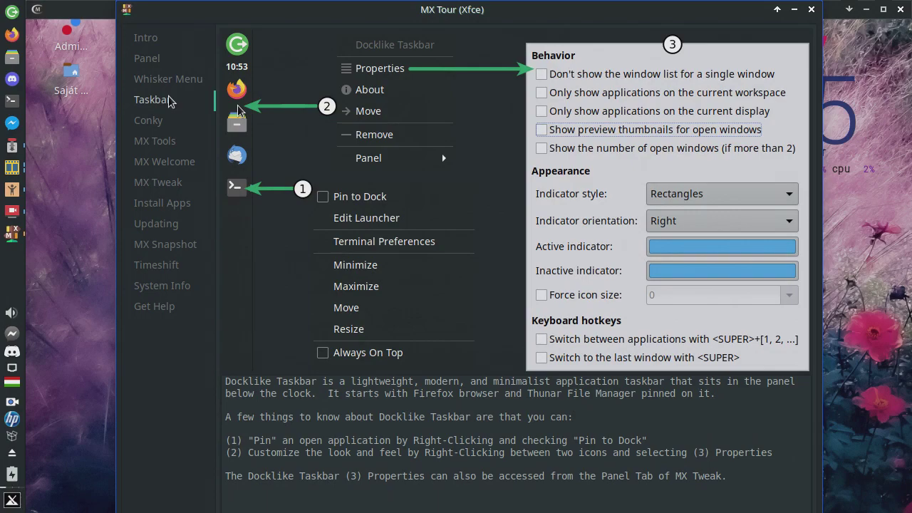
{"action": "left_click", "coordinate": [159, 120]}
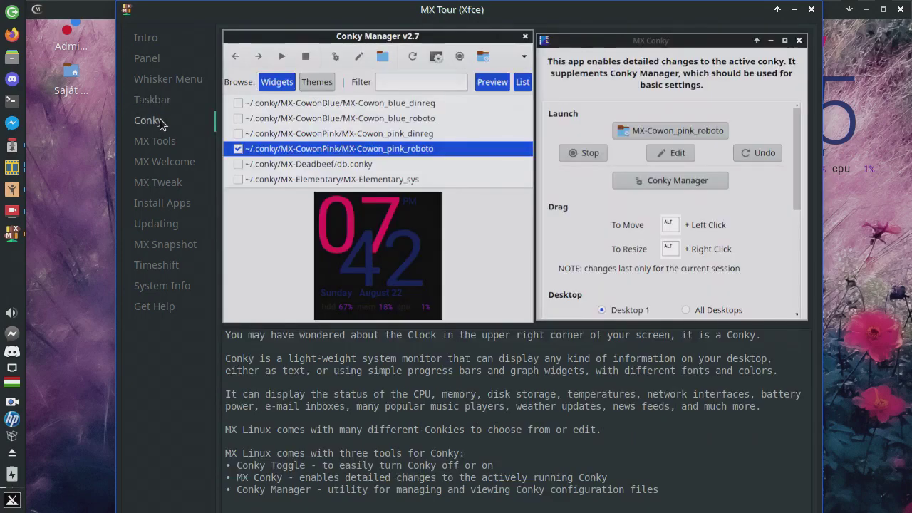
- Read the MX Tools, MX Welcome, MX Tweak, Install Apps and Updating topics of the tour
{"action": "left_click", "coordinate": [160, 142]}
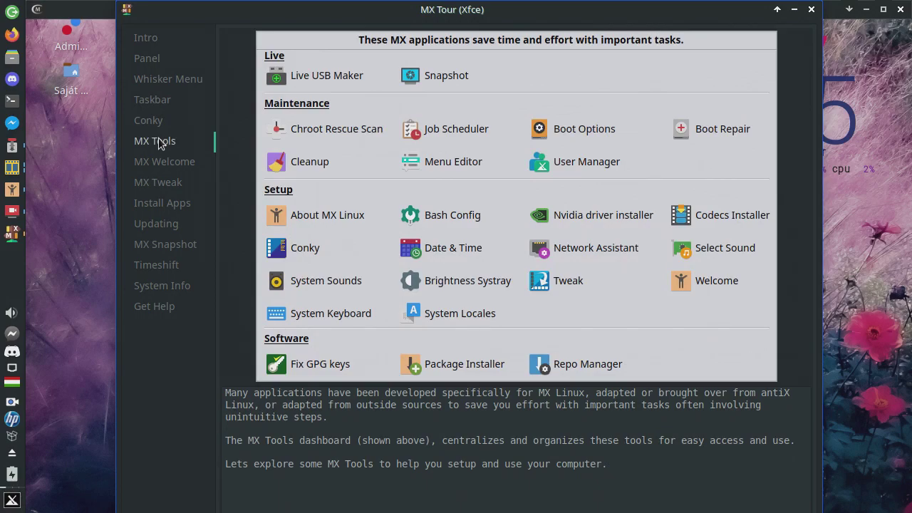
{"action": "left_click", "coordinate": [158, 163]}
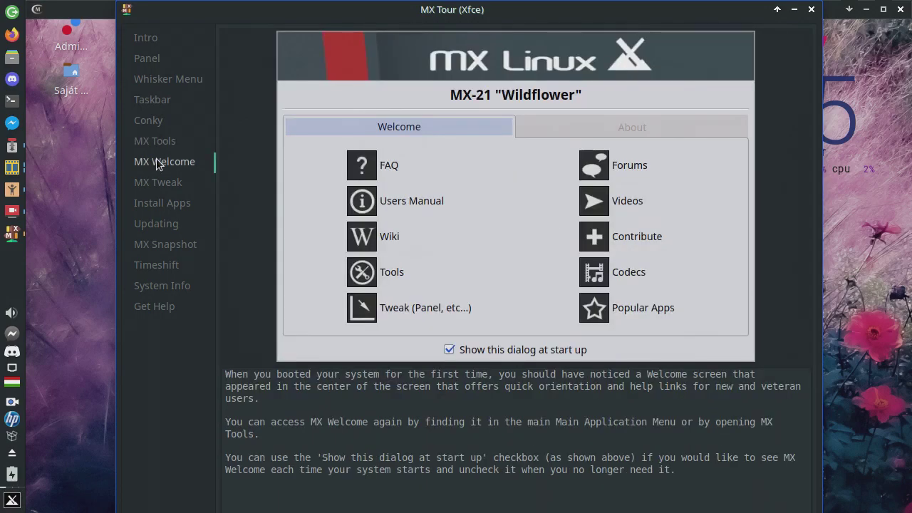
{"action": "left_click", "coordinate": [150, 179]}
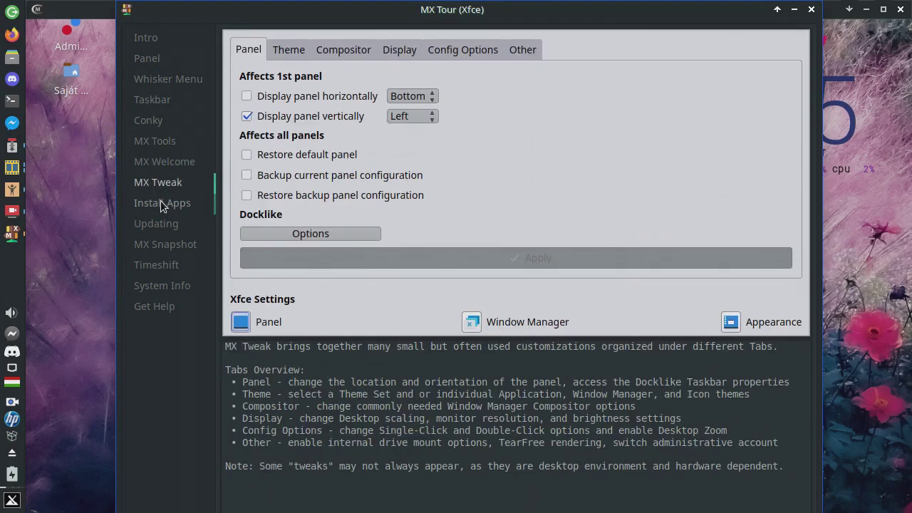
{"action": "left_click", "coordinate": [161, 203]}
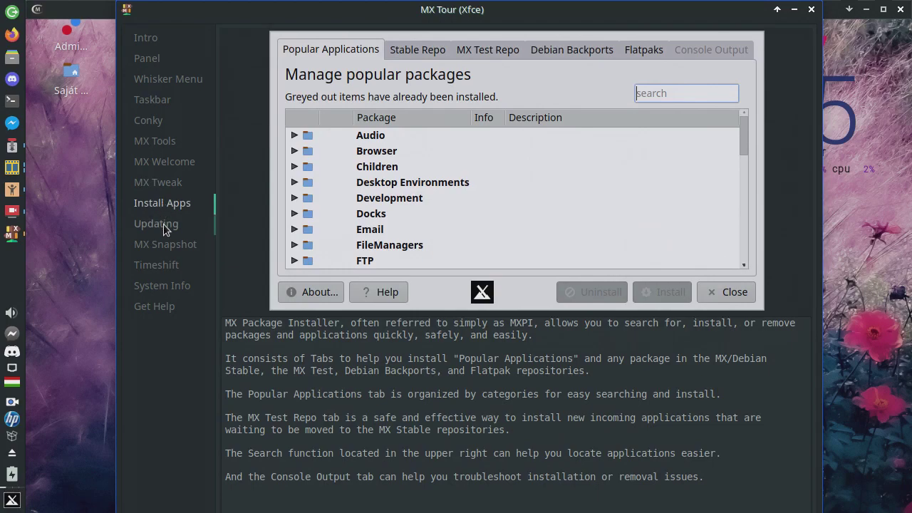
{"action": "left_click", "coordinate": [164, 228]}
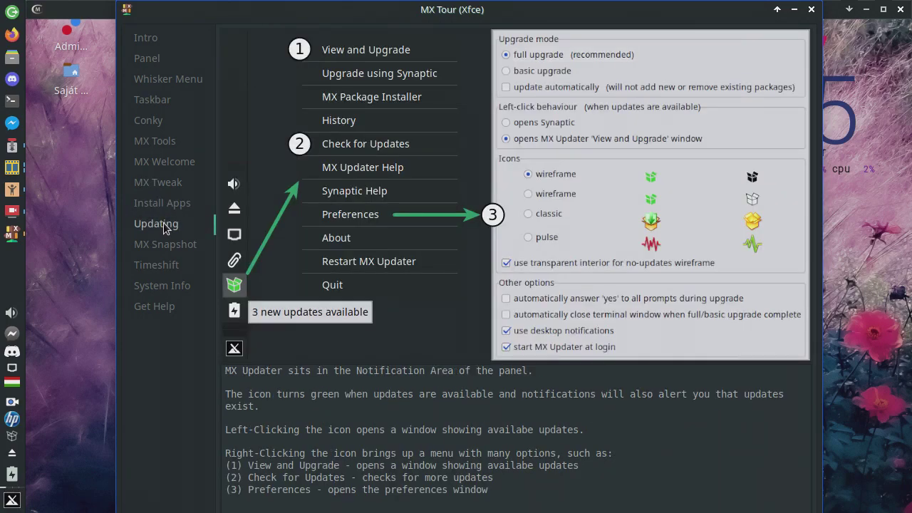
- Read the tour's MX Snapshot, Timeshift, System Info and Get Help topics, and close the tour
{"action": "left_click", "coordinate": [164, 247]}
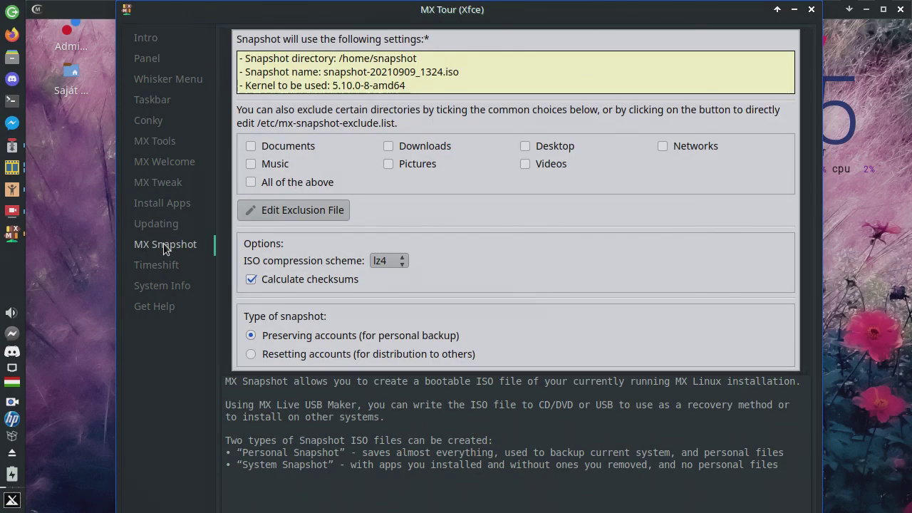
{"action": "left_click", "coordinate": [164, 265]}
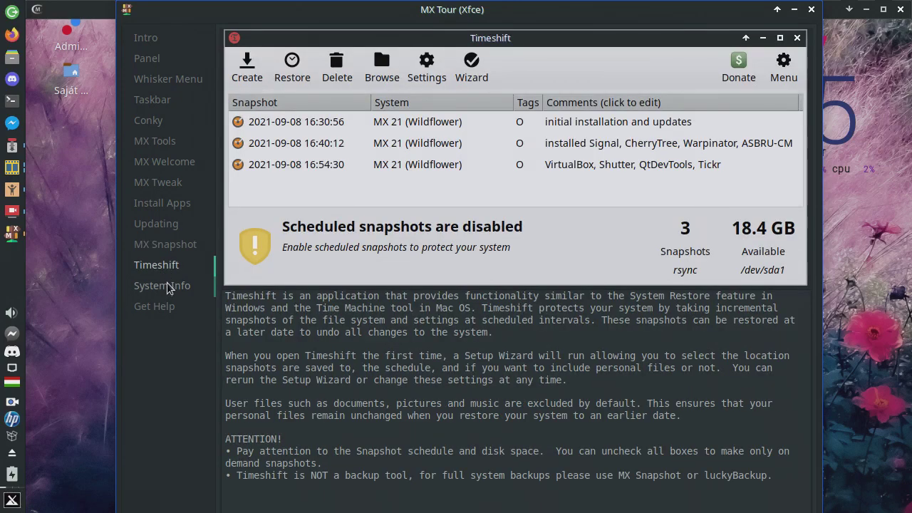
{"action": "left_click", "coordinate": [169, 288]}
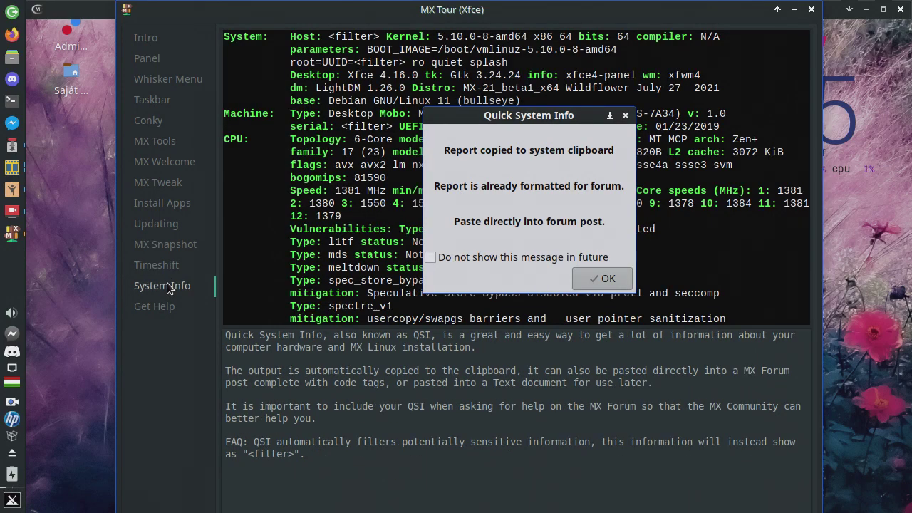
{"action": "left_click", "coordinate": [170, 306]}
{"action": "left_click", "coordinate": [811, 9]}
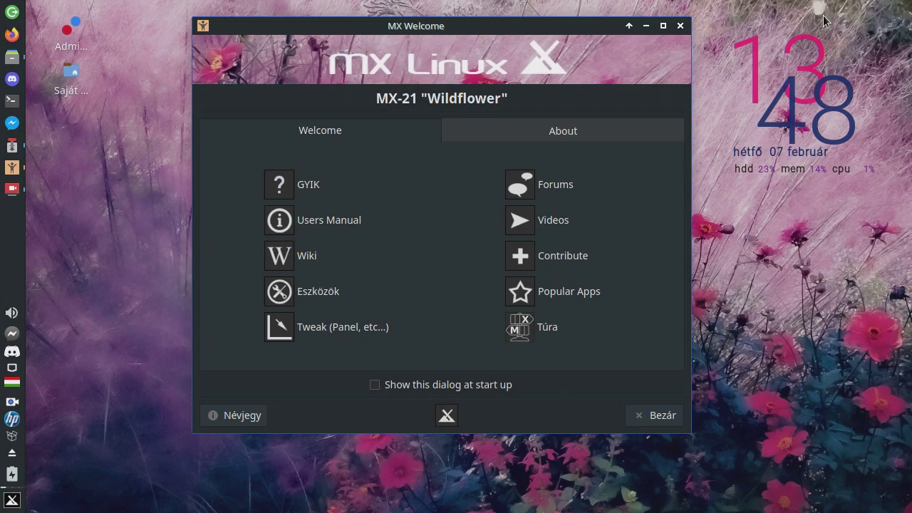
- Open Popular Apps from the Welcome page, authenticating with the account password, and browse the package categories
{"action": "left_click", "coordinate": [569, 292]}
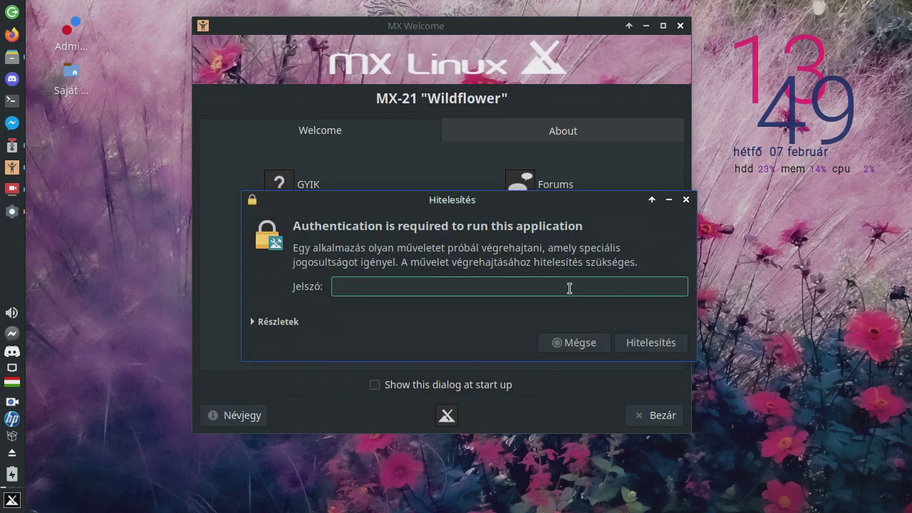
{"action": "type", "text": "*******"}
{"action": "key", "text": "Return"}
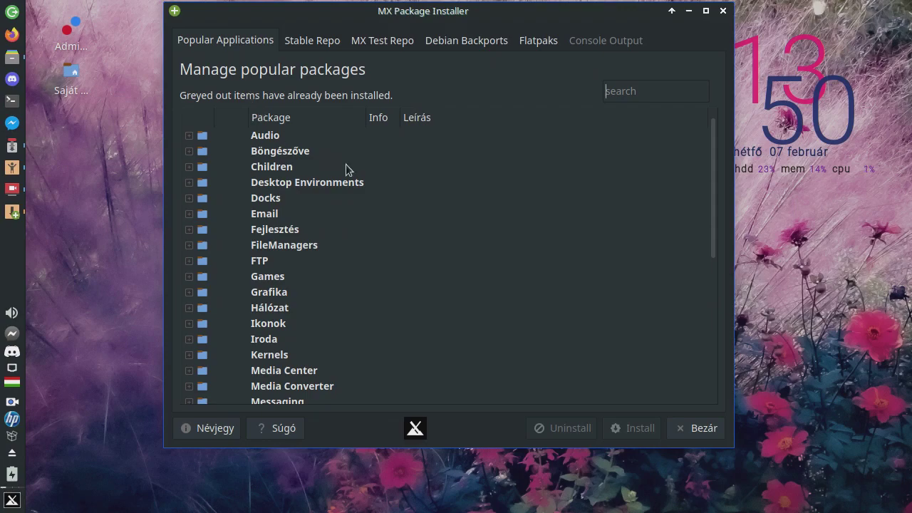
{"action": "scroll", "coordinate": [414, 197], "scroll_direction": "down", "scroll_amount": 5}
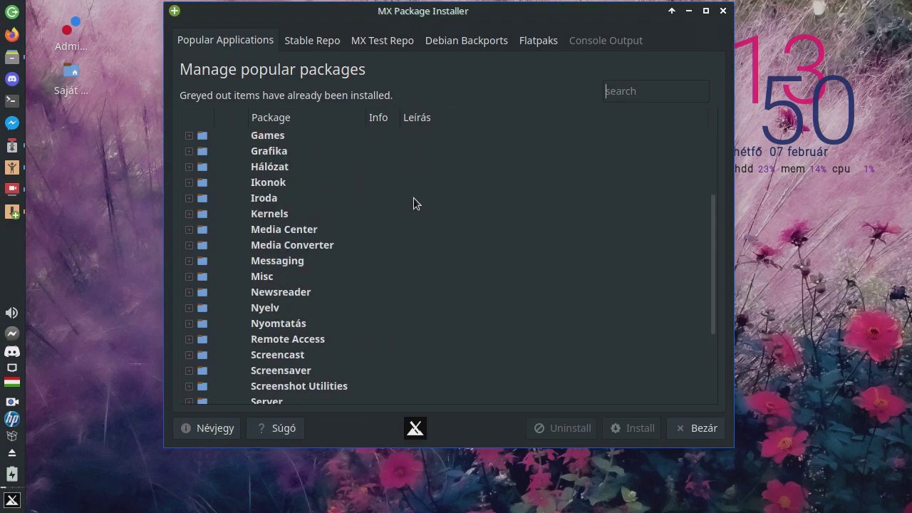
{"action": "scroll", "coordinate": [413, 204], "scroll_direction": "down", "scroll_amount": 1}
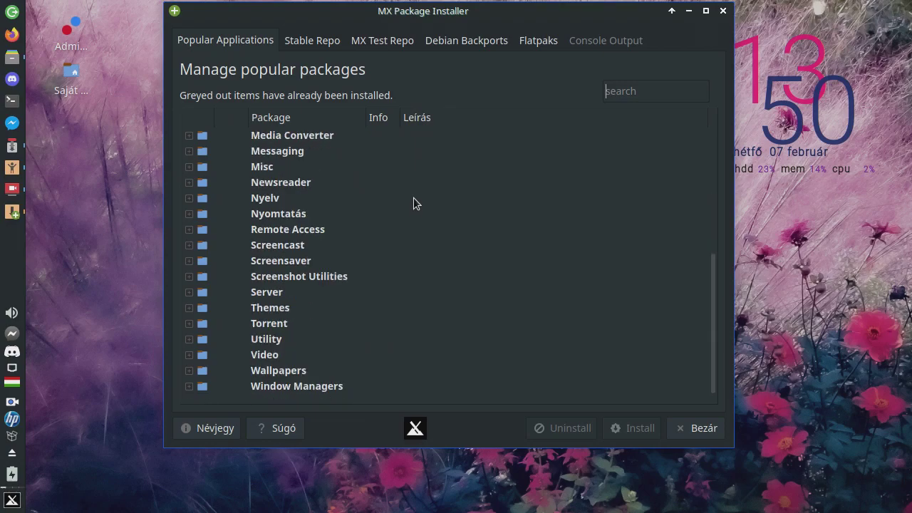
{"action": "scroll", "coordinate": [415, 199], "scroll_direction": "up", "scroll_amount": 5}
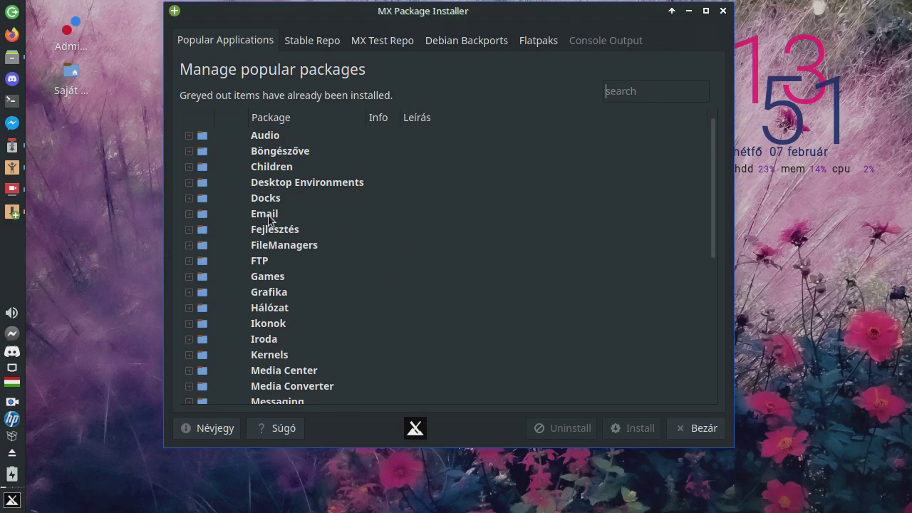
- In the Audio category, mark DeaDBeeF and Audacity in turn to check their install and uninstall options, clearing each mark, and collapse the category
{"action": "left_click", "coordinate": [189, 137]}
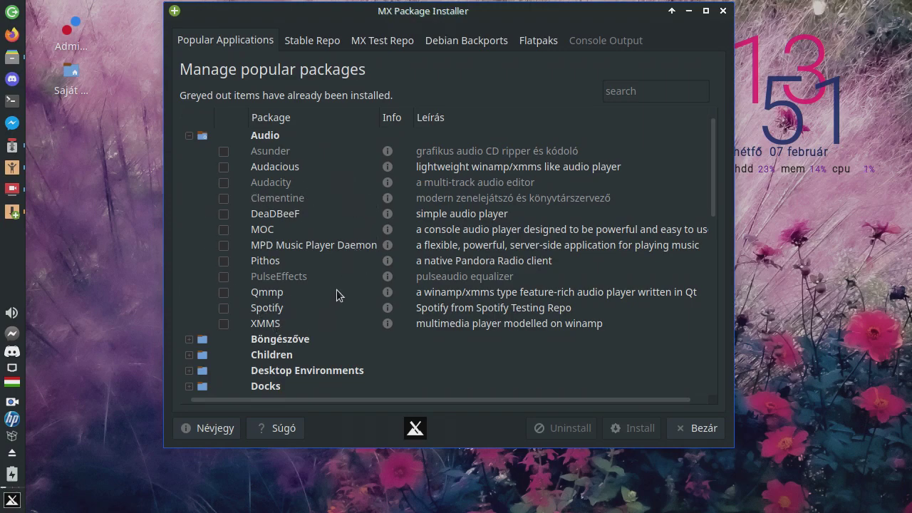
{"action": "left_click", "coordinate": [224, 213]}
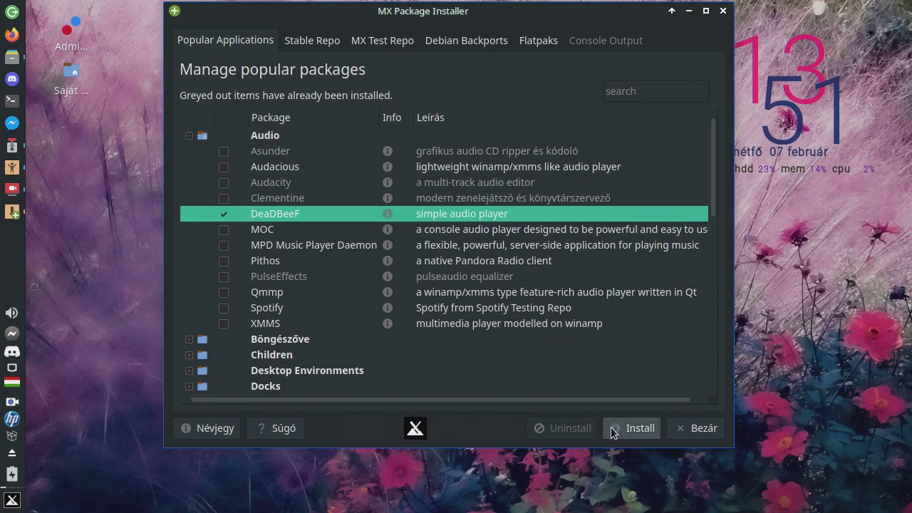
{"action": "left_click", "coordinate": [224, 214]}
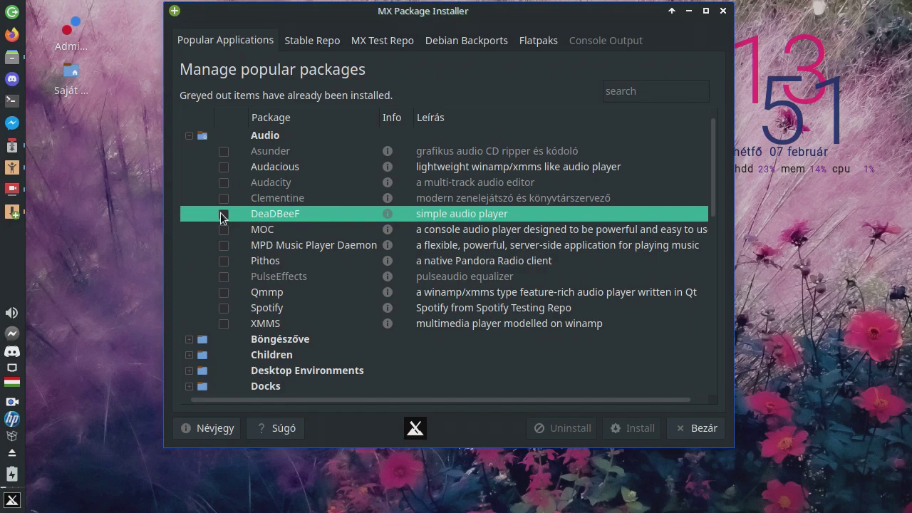
{"action": "left_click", "coordinate": [277, 186]}
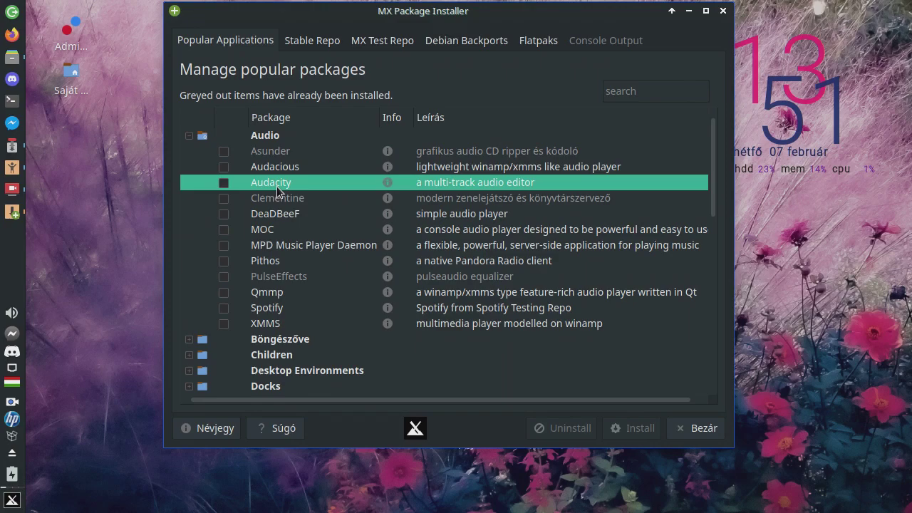
{"action": "left_click", "coordinate": [224, 183]}
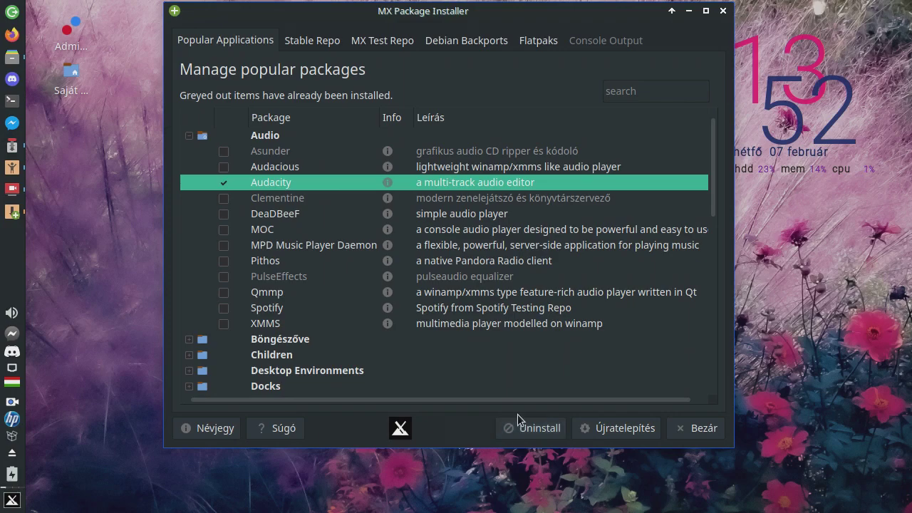
{"action": "left_click", "coordinate": [224, 183]}
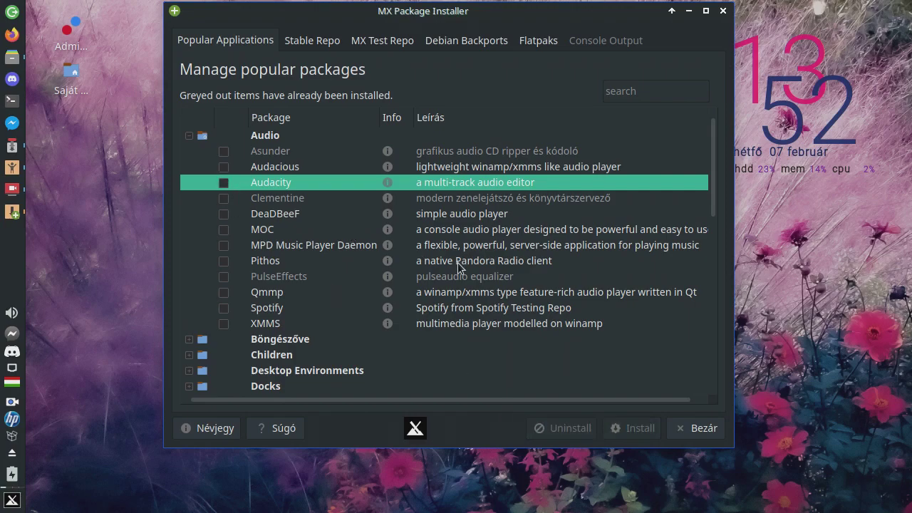
{"action": "left_click", "coordinate": [189, 136]}
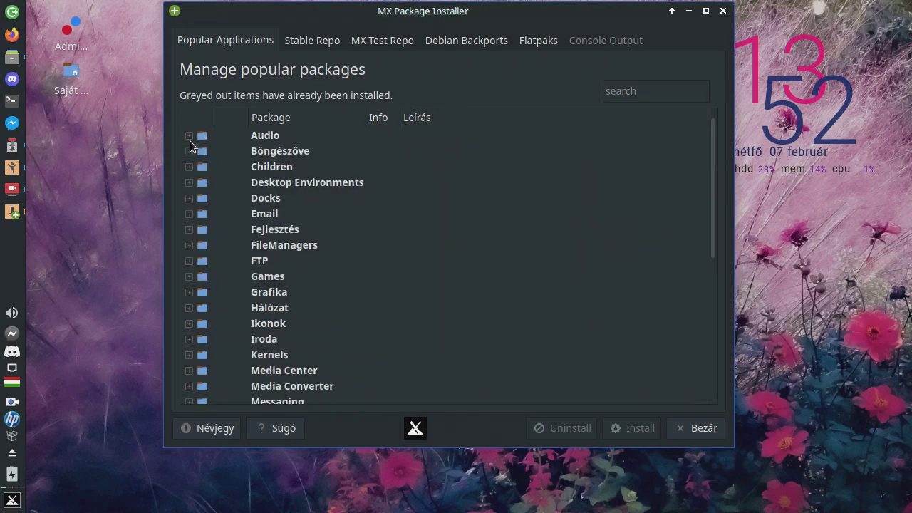
- Expand the Utility category, view the package info of Advert-Block-antiX and close it
{"action": "scroll", "coordinate": [240, 165], "scroll_direction": "down", "scroll_amount": 2}
{"action": "scroll", "coordinate": [240, 167], "scroll_direction": "down", "scroll_amount": 4}
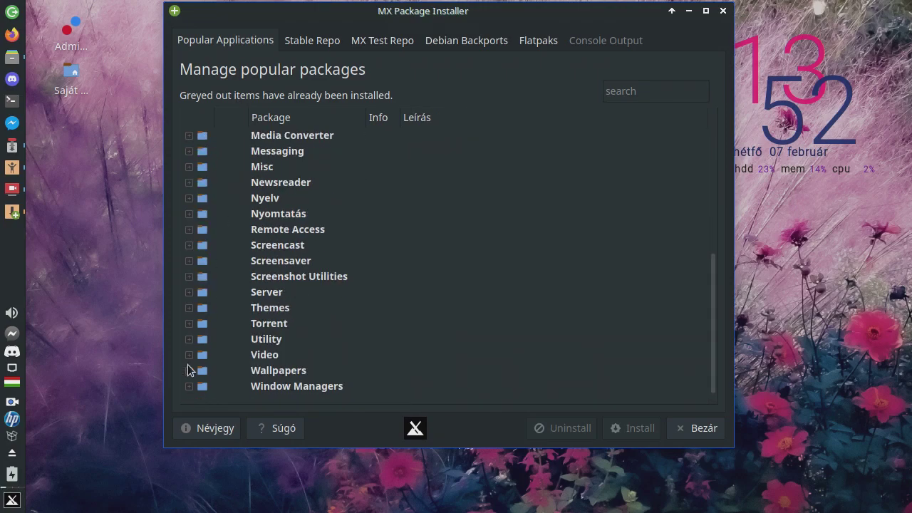
{"action": "left_click", "coordinate": [184, 340]}
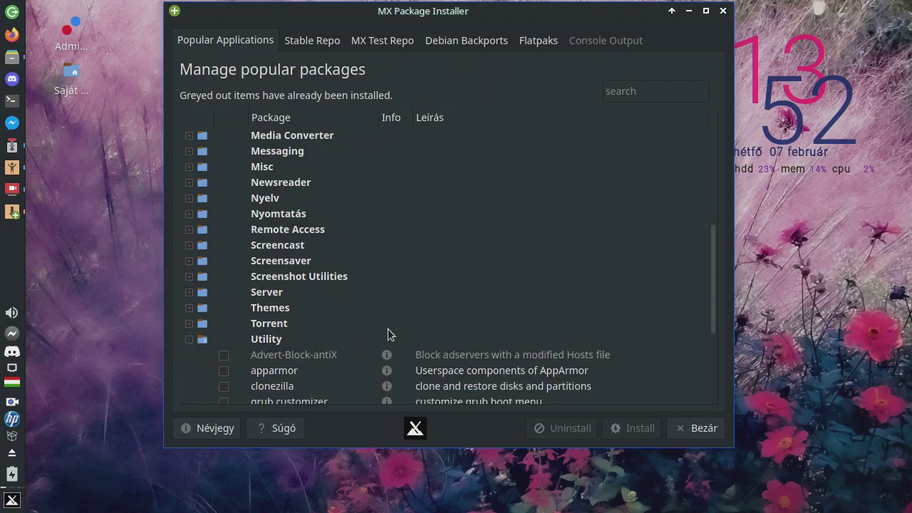
{"action": "scroll", "coordinate": [385, 329], "scroll_direction": "down", "scroll_amount": 1}
{"action": "scroll", "coordinate": [388, 329], "scroll_direction": "down", "scroll_amount": 1}
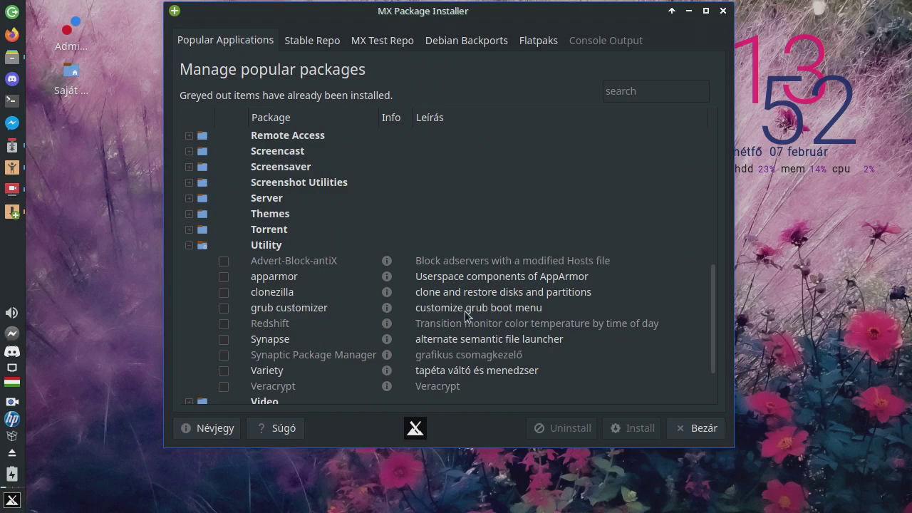
{"action": "left_click", "coordinate": [385, 262]}
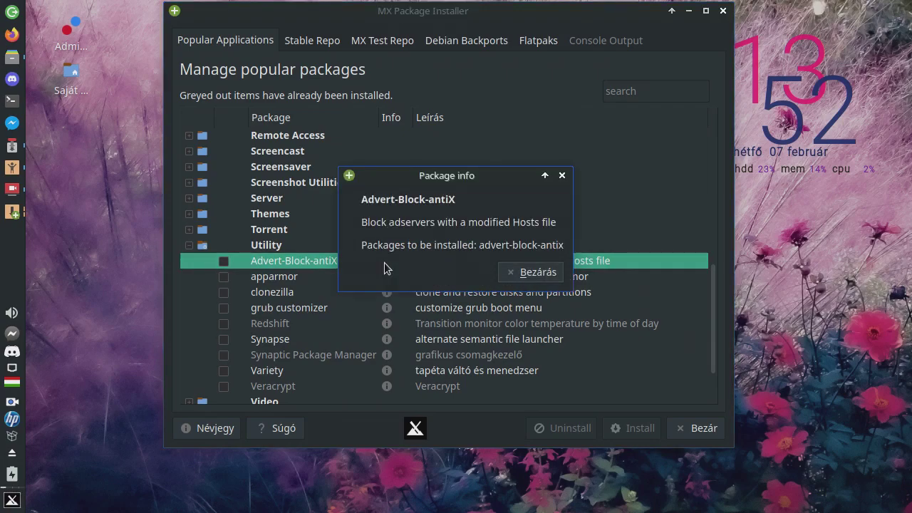
{"action": "left_click", "coordinate": [528, 272]}
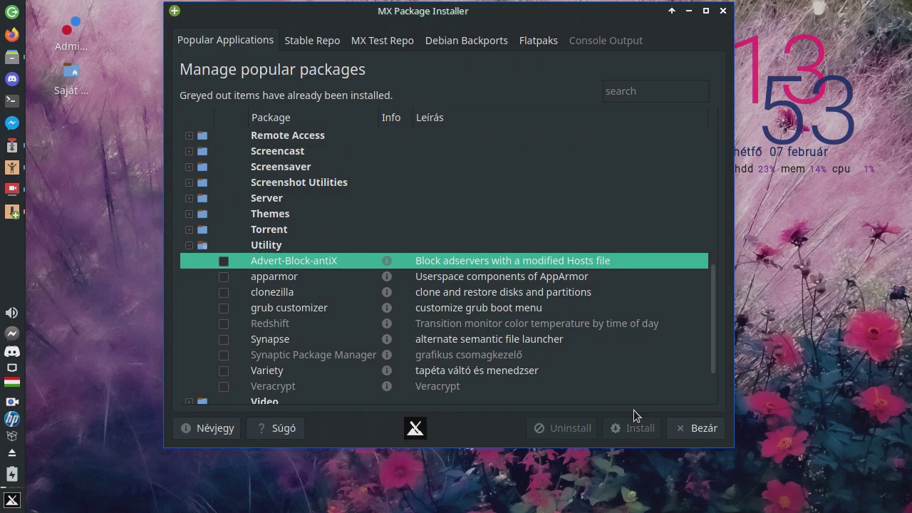
- Expand the Grafika category, mark Blender and ImageMagick for installation, and look through the rest of its packages
{"action": "scroll", "coordinate": [191, 235], "scroll_direction": "up", "scroll_amount": 6}
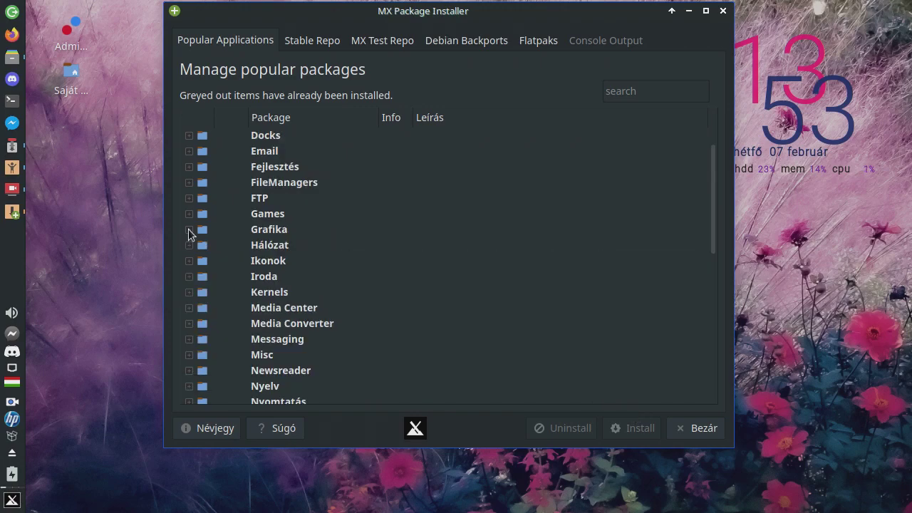
{"action": "left_click", "coordinate": [188, 229]}
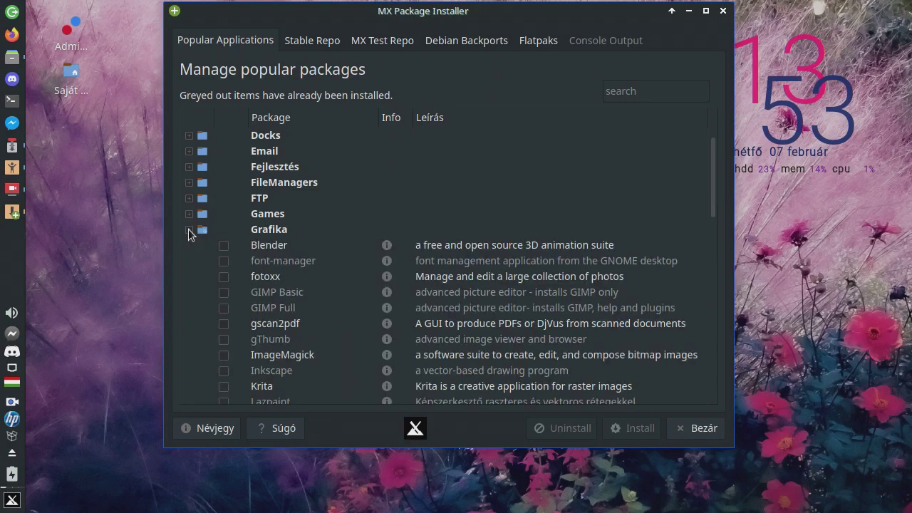
{"action": "left_click", "coordinate": [224, 260]}
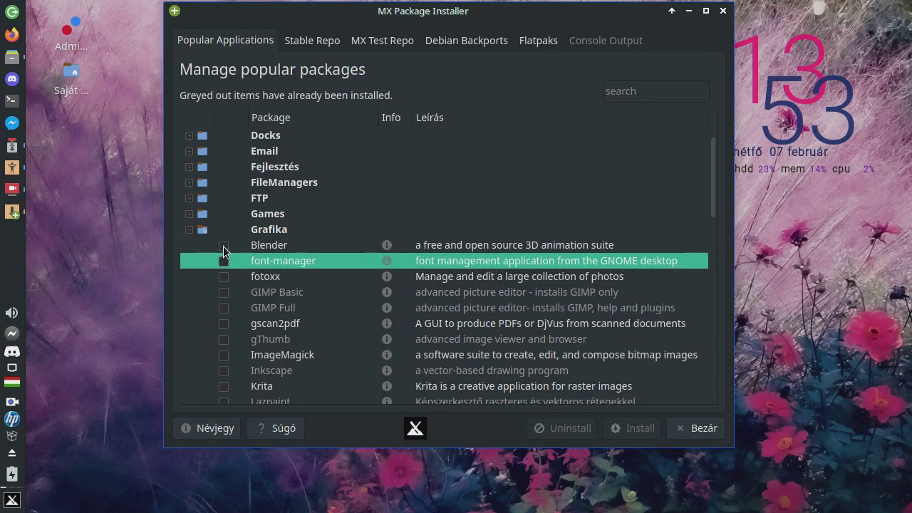
{"action": "left_click", "coordinate": [223, 245]}
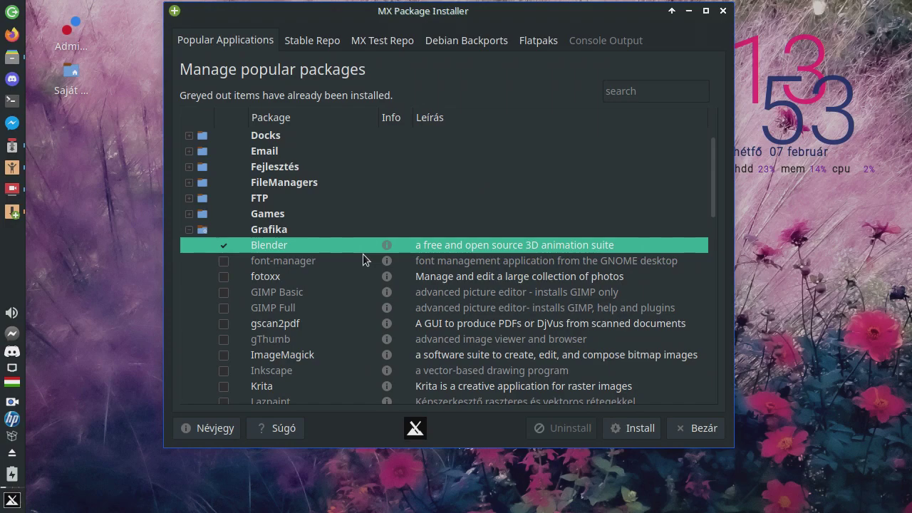
{"action": "left_click", "coordinate": [224, 355]}
{"action": "scroll", "coordinate": [345, 317], "scroll_direction": "down", "scroll_amount": 1}
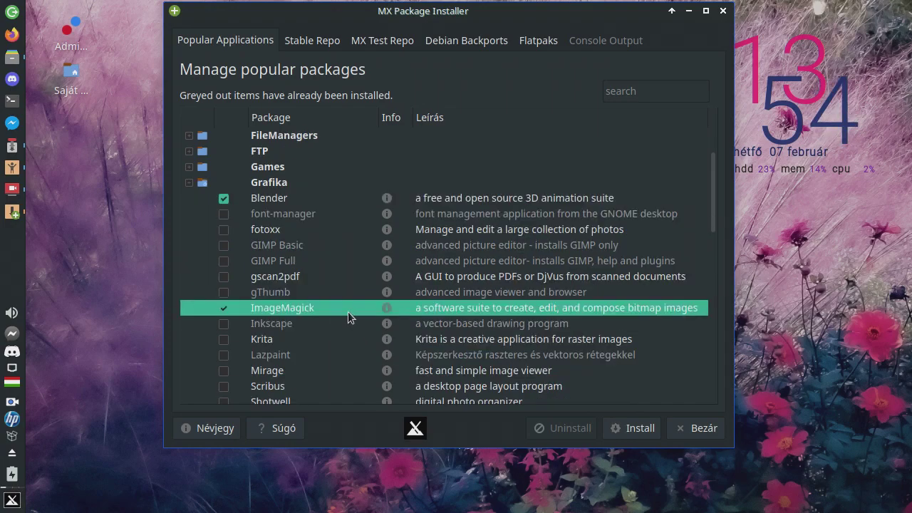
{"action": "scroll", "coordinate": [348, 312], "scroll_direction": "down", "scroll_amount": 1}
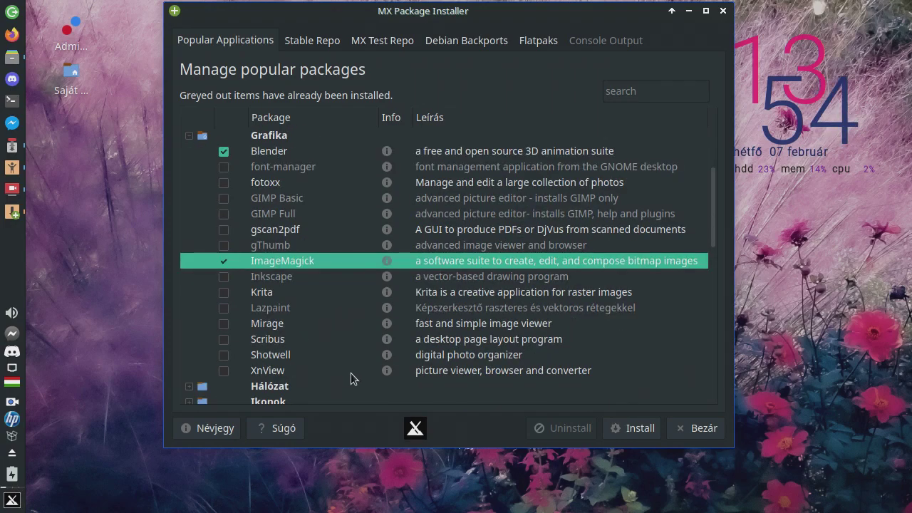
{"action": "scroll", "coordinate": [351, 370], "scroll_direction": "down", "scroll_amount": 1}
- Install the marked packages, reviewing the detailed list of changes before confirming, and dismiss the completion message
{"action": "left_click", "coordinate": [634, 428]}
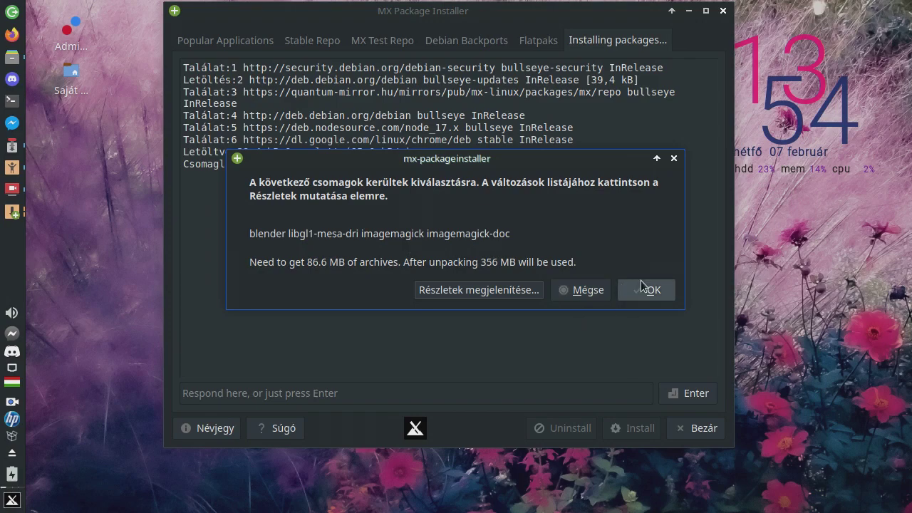
{"action": "left_click", "coordinate": [506, 294]}
{"action": "scroll", "coordinate": [408, 356], "scroll_direction": "down", "scroll_amount": 4}
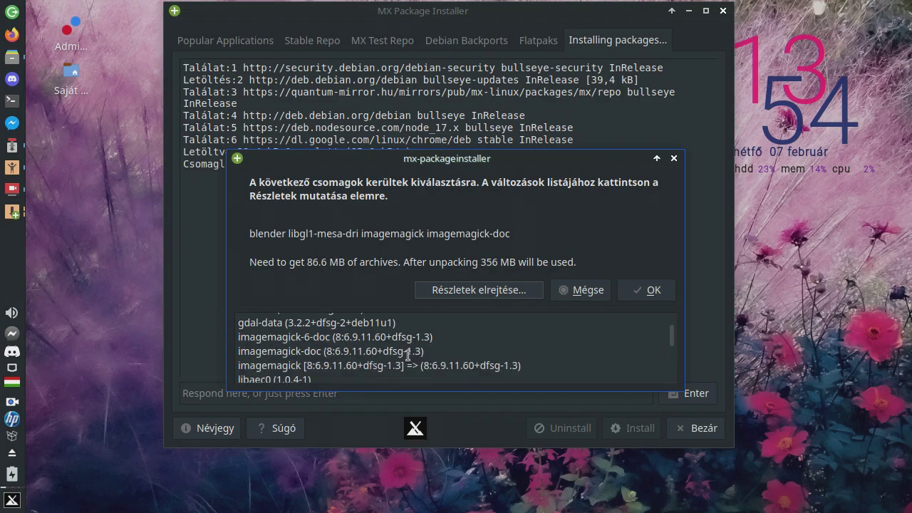
{"action": "scroll", "coordinate": [408, 356], "scroll_direction": "down", "scroll_amount": 2}
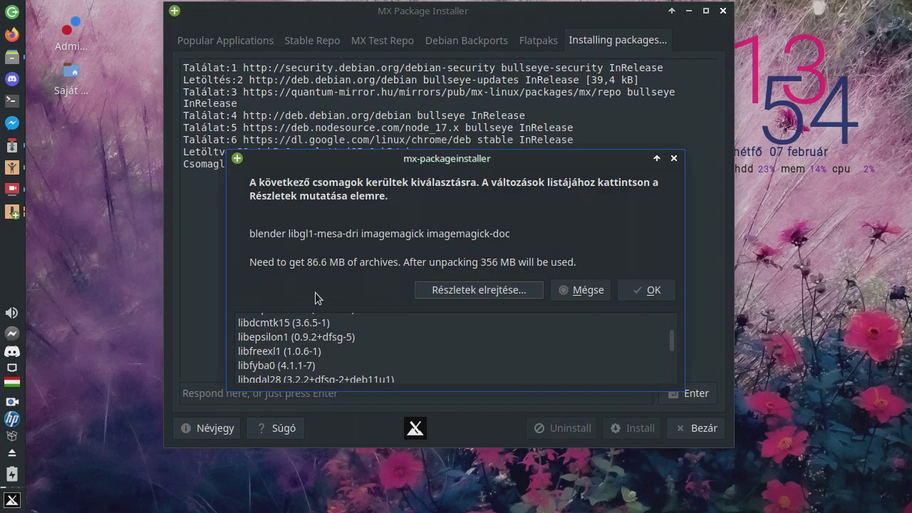
{"action": "left_click", "coordinate": [473, 289]}
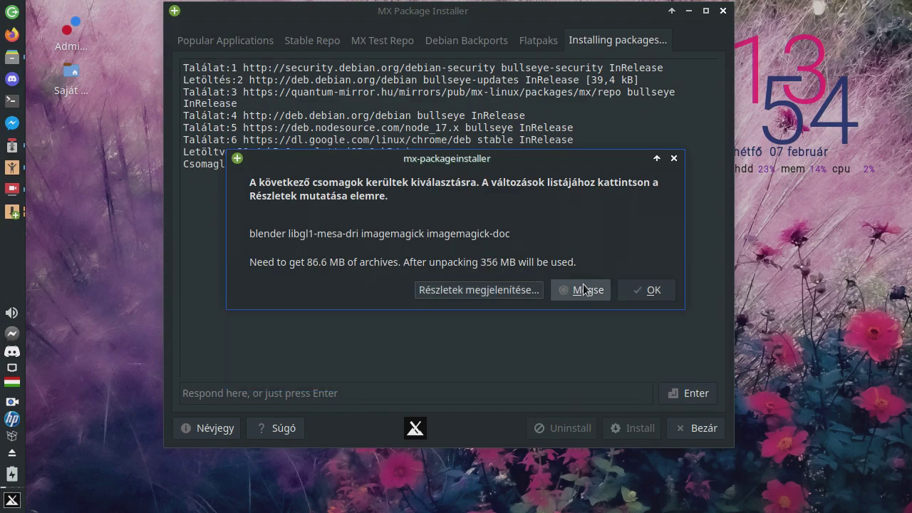
{"action": "left_click", "coordinate": [652, 289]}
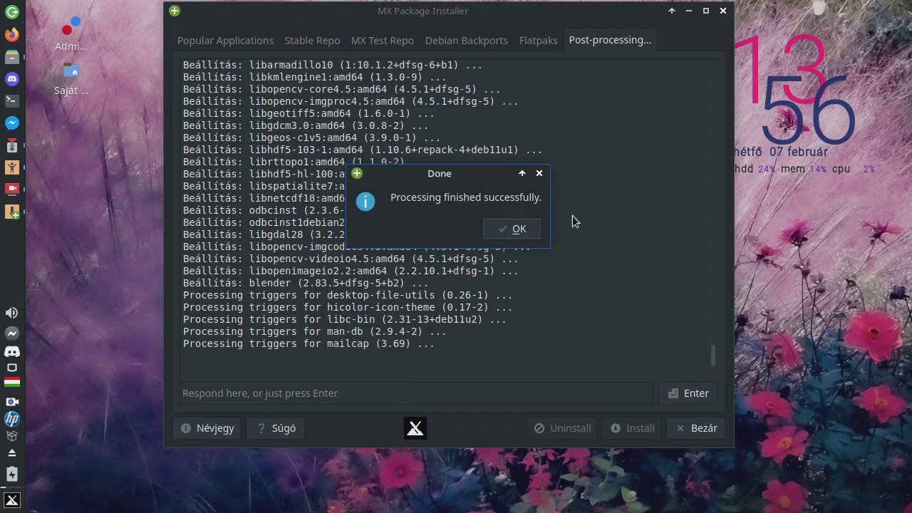
{"action": "left_click", "coordinate": [516, 225]}
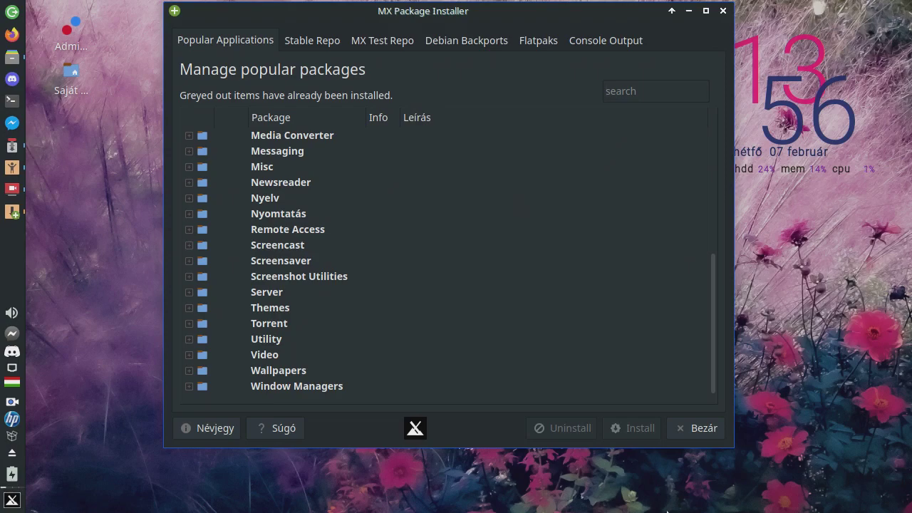
- Close the package installer and launch MX Snapshot (MX pillanatkép) through MX Tools (Eszközök) on the Welcome page, authenticating with the account password
{"action": "left_click", "coordinate": [723, 12]}
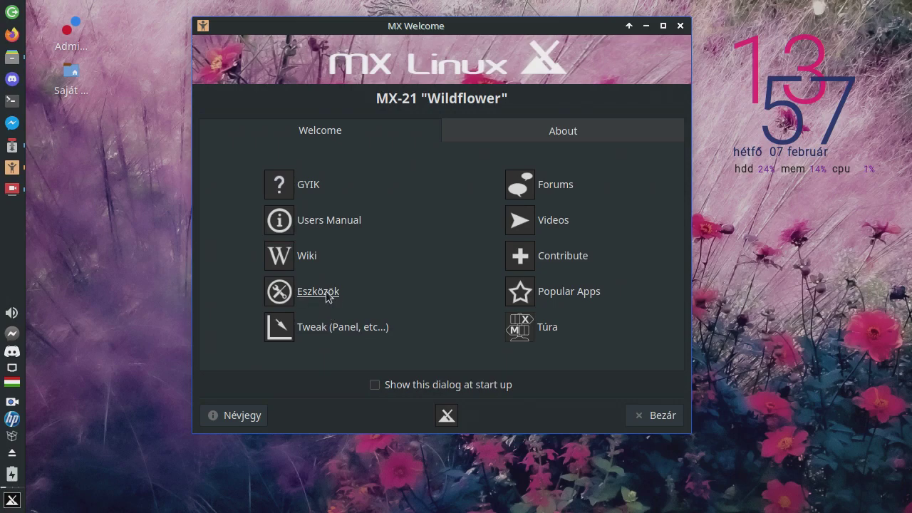
{"action": "left_click", "coordinate": [326, 289]}
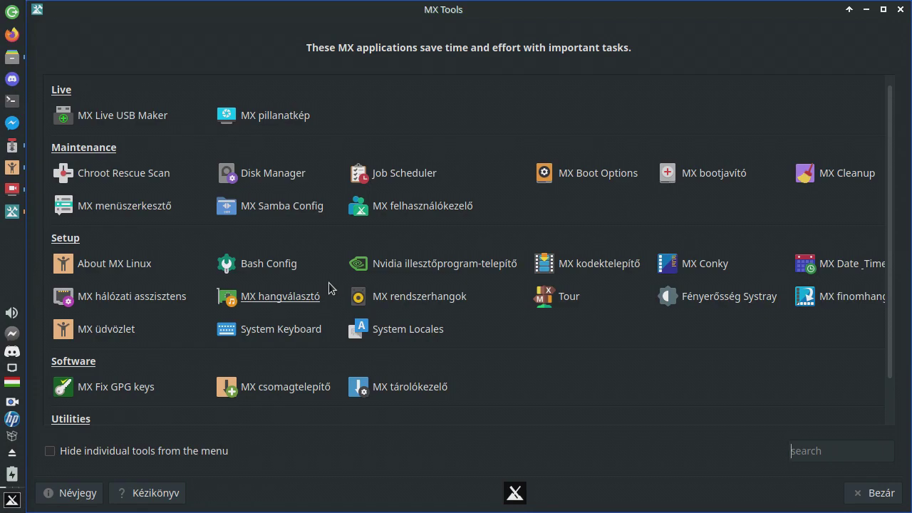
{"action": "left_click", "coordinate": [296, 116]}
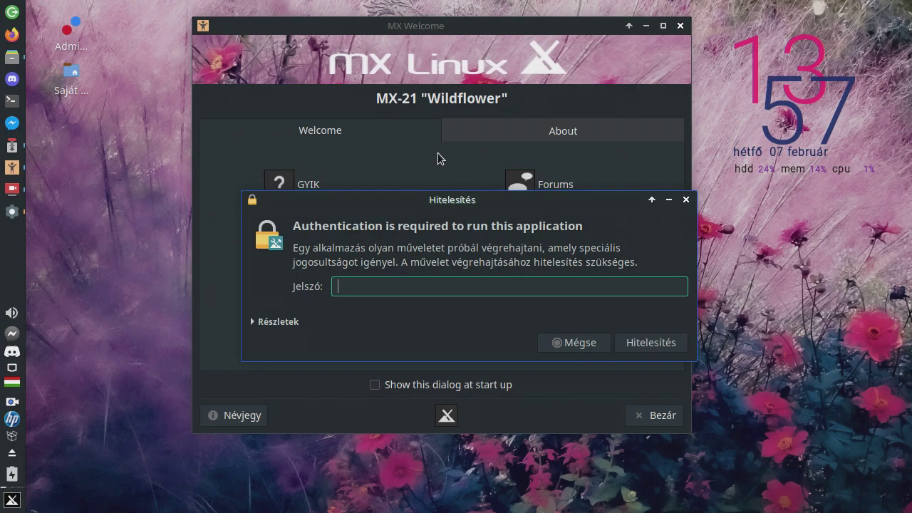
{"action": "type", "text": "•••••••"}
{"action": "key", "text": "Return"}
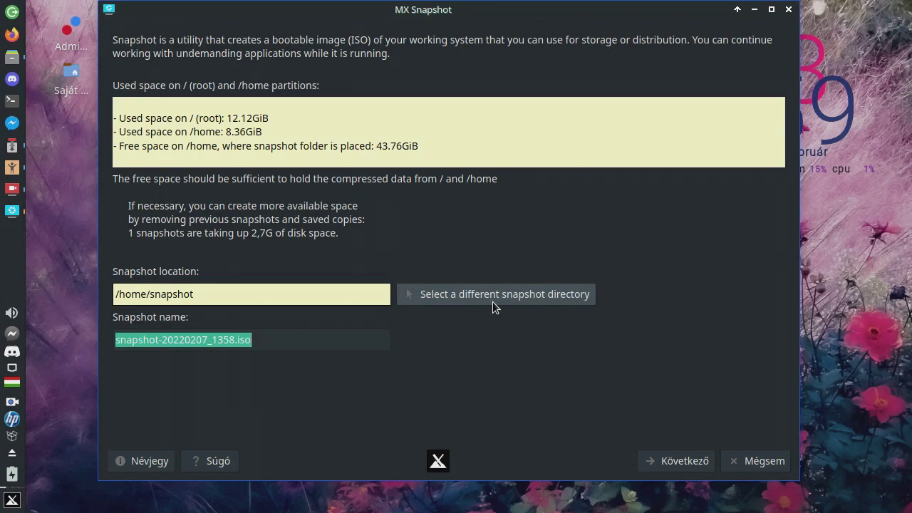
- Keep the suggested snapshot name, continue to the snapshot settings, and review the ISO compression schemes and snapshot types, leaving lz4 selected
{"action": "left_click", "coordinate": [316, 341]}
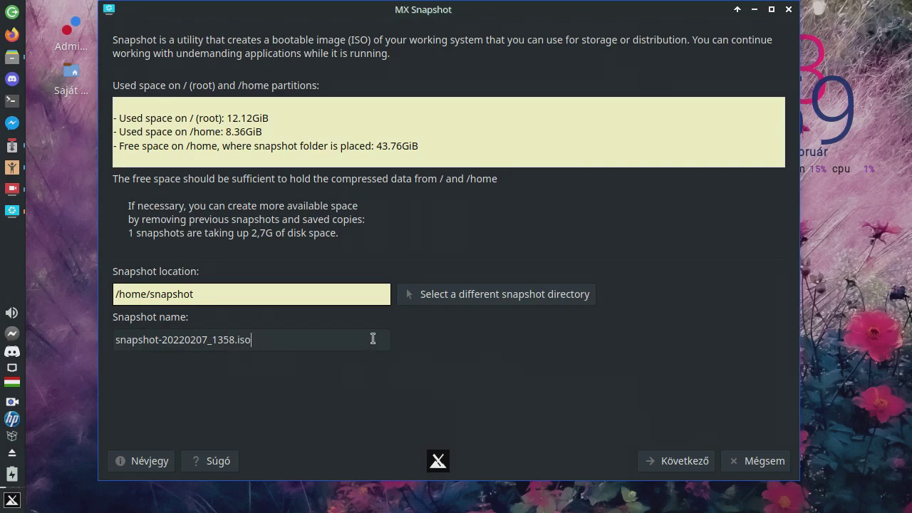
{"action": "left_click", "coordinate": [660, 459]}
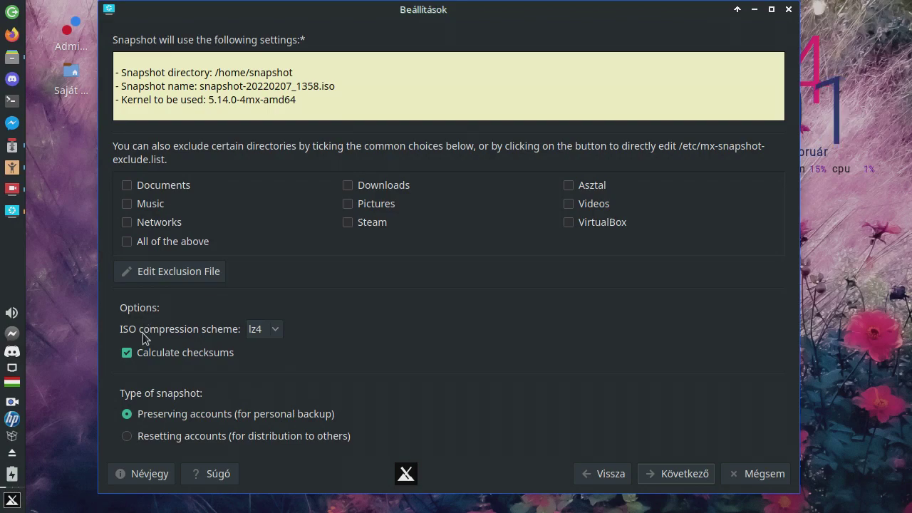
{"action": "left_click", "coordinate": [257, 335]}
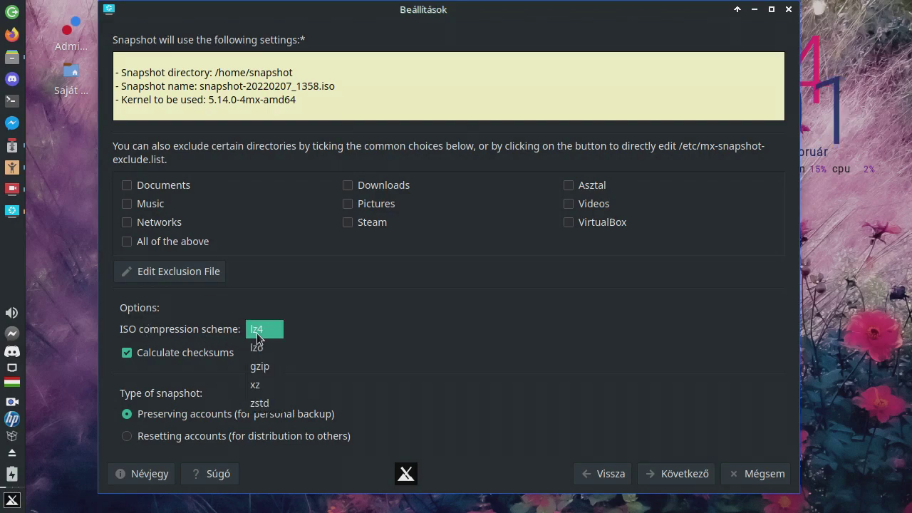
{"action": "left_click", "coordinate": [257, 334]}
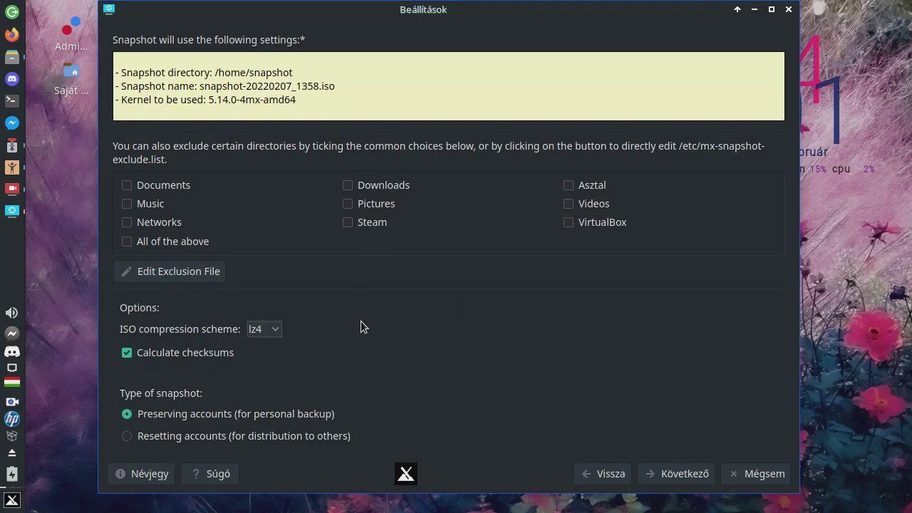
{"action": "left_click", "coordinate": [276, 330]}
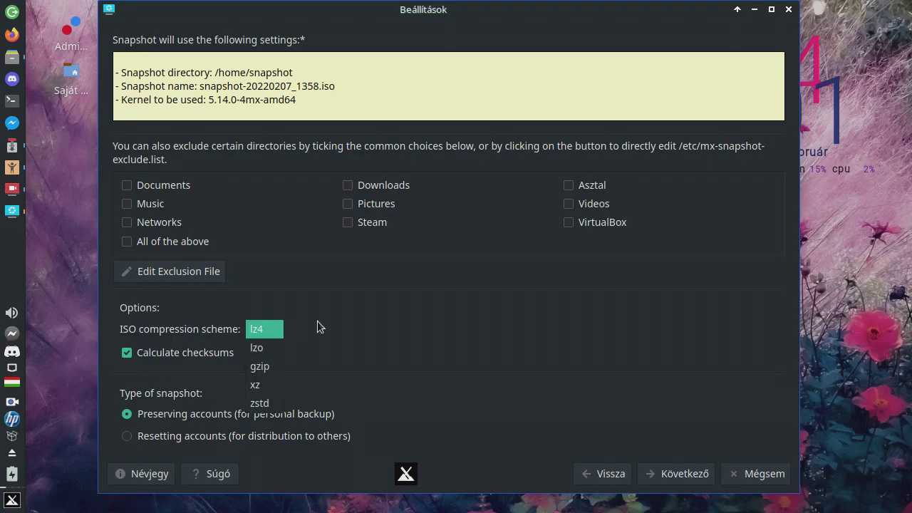
{"action": "left_click", "coordinate": [405, 325]}
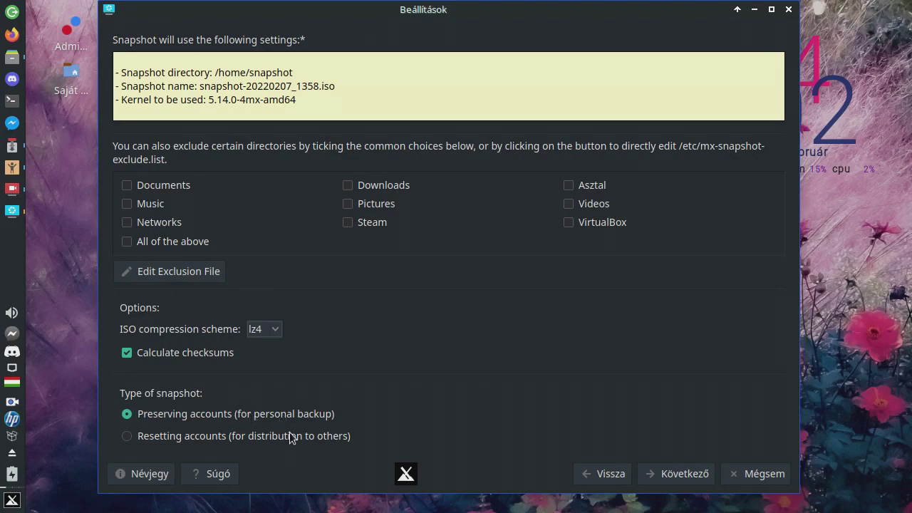
{"action": "mouse_move", "coordinate": [291, 430]}
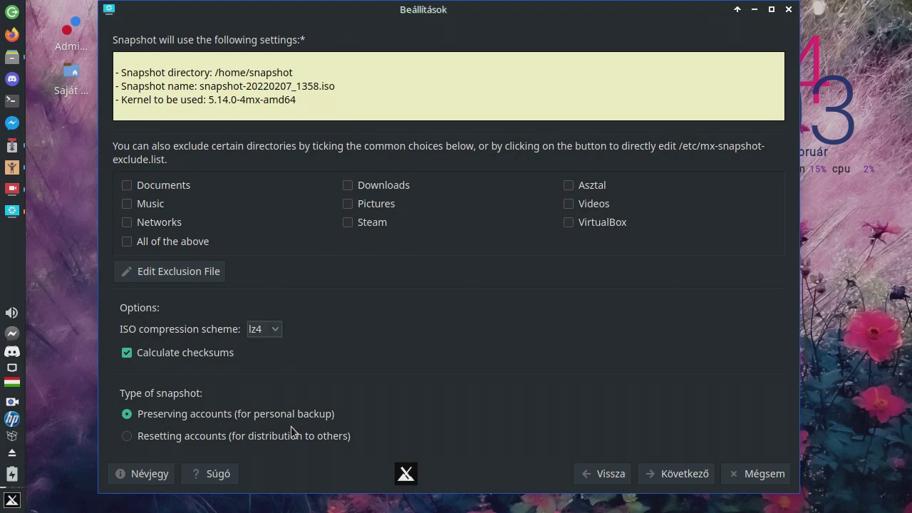
- Proceed to the final confirmation for creating the snapshot ISO, decline it and exit MX Snapshot
{"action": "left_click", "coordinate": [676, 476]}
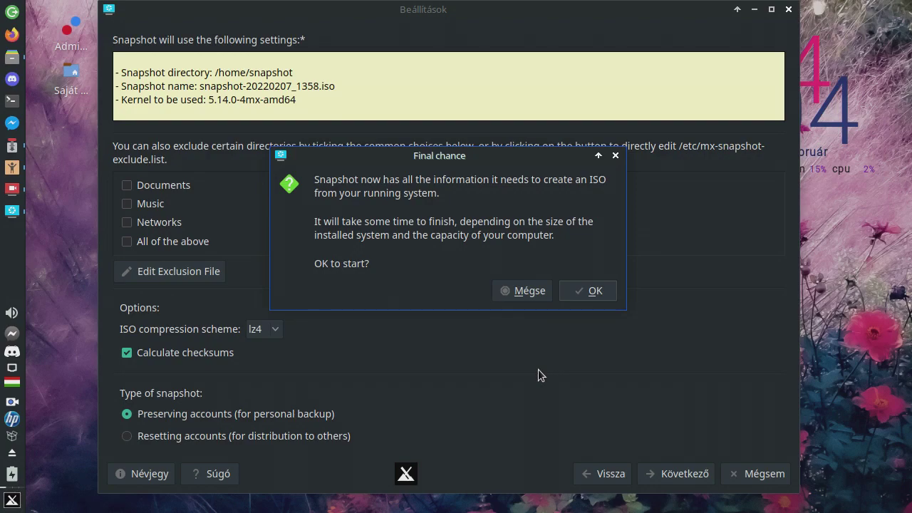
{"action": "left_click", "coordinate": [544, 293]}
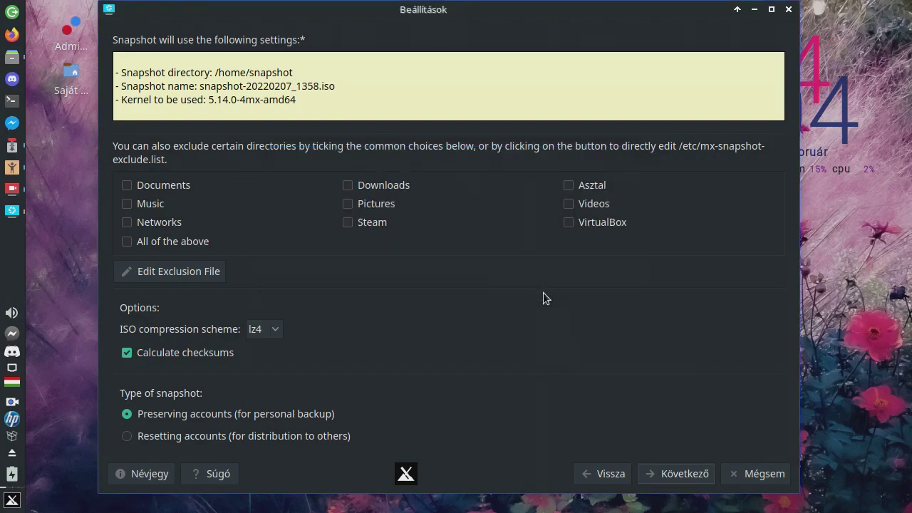
{"action": "left_click", "coordinate": [761, 474]}
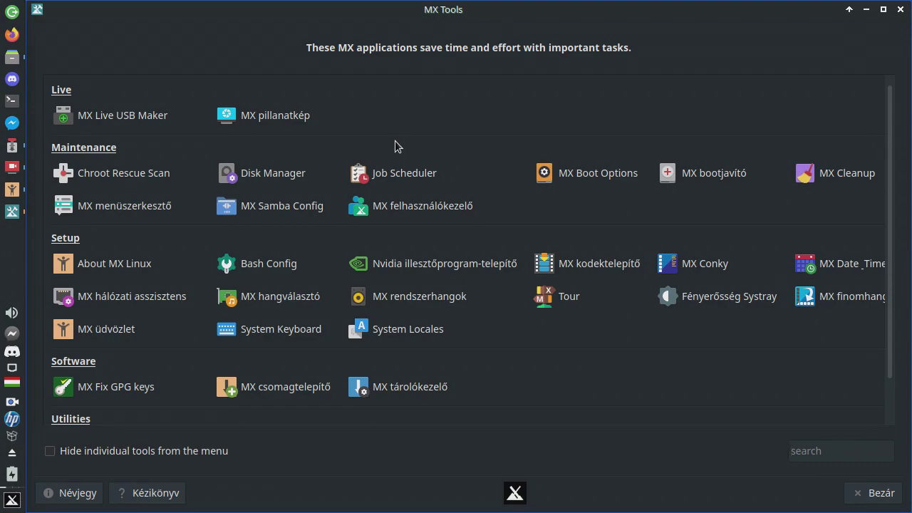
- Launch MX Live USB Maker from MX Tools, authenticating with the account password
{"action": "left_click", "coordinate": [114, 117]}
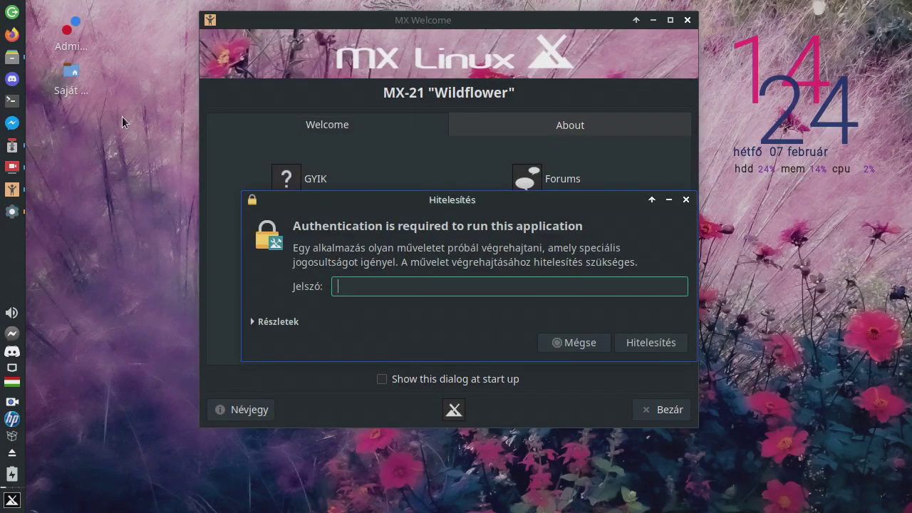
{"action": "type", "text": "•••••••"}
{"action": "key", "text": "Return"}
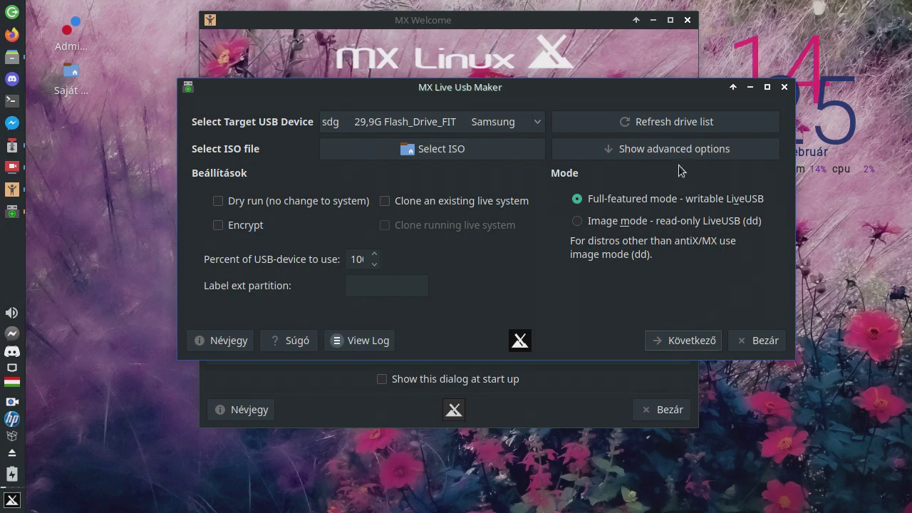
- Select the sdi 30,3G Flash_Disk Generic as target USB device, then show and hide the advanced options to review them
{"action": "left_click", "coordinate": [503, 124]}
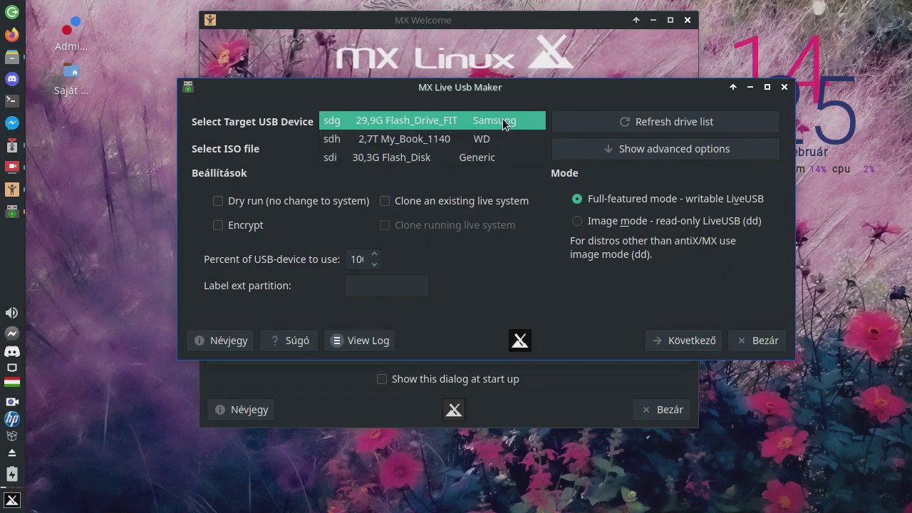
{"action": "left_click", "coordinate": [495, 155]}
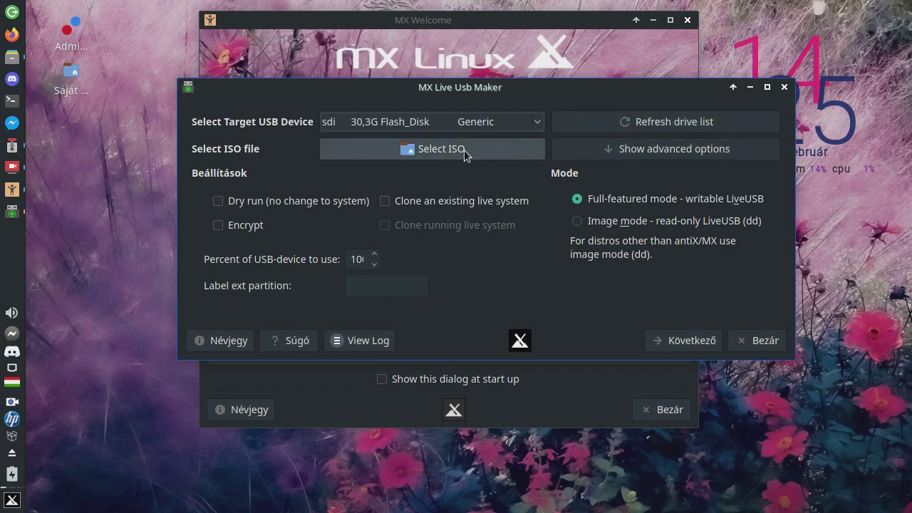
{"action": "left_click", "coordinate": [639, 151]}
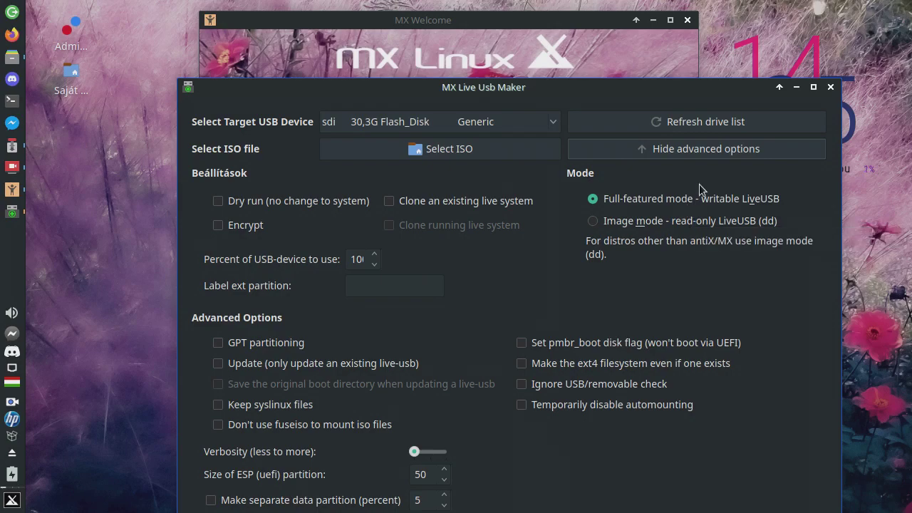
{"action": "left_click", "coordinate": [704, 151]}
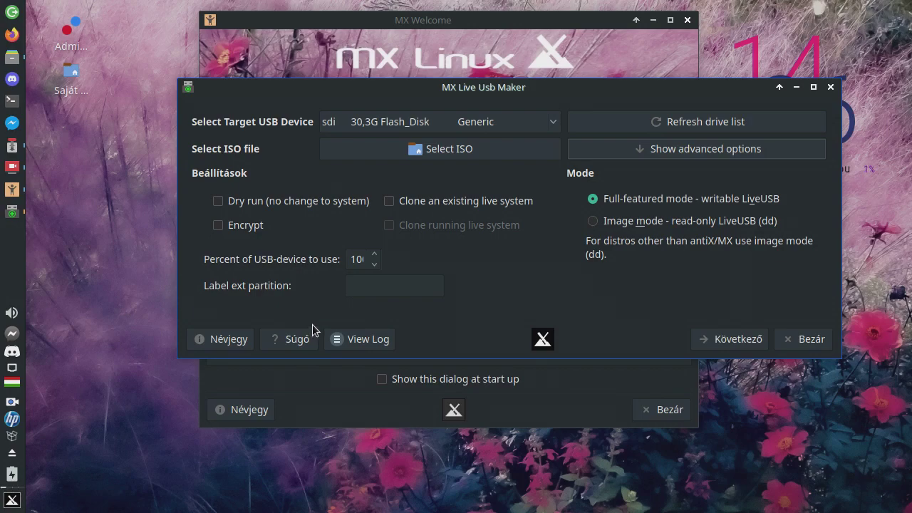
- Try the read-only Image mode, return to Full-featured mode, and enable the Dry run option
{"action": "left_click", "coordinate": [605, 224]}
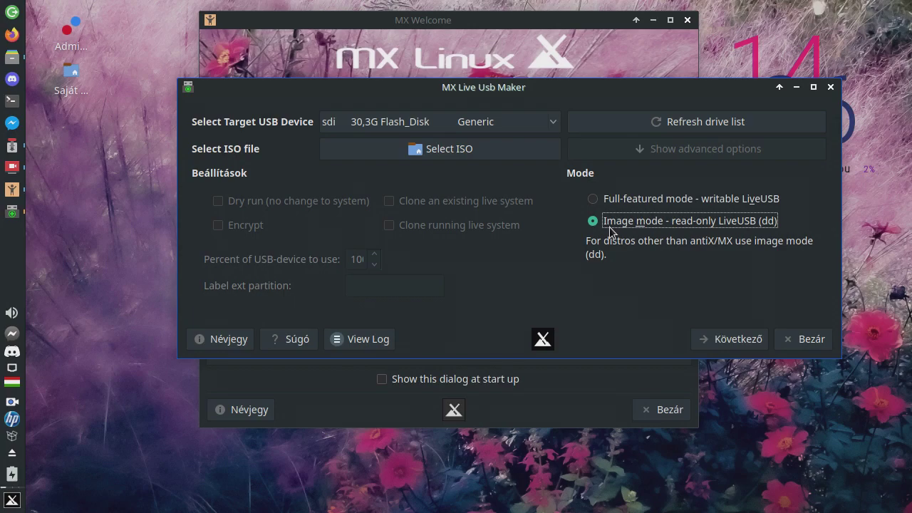
{"action": "left_click", "coordinate": [611, 204]}
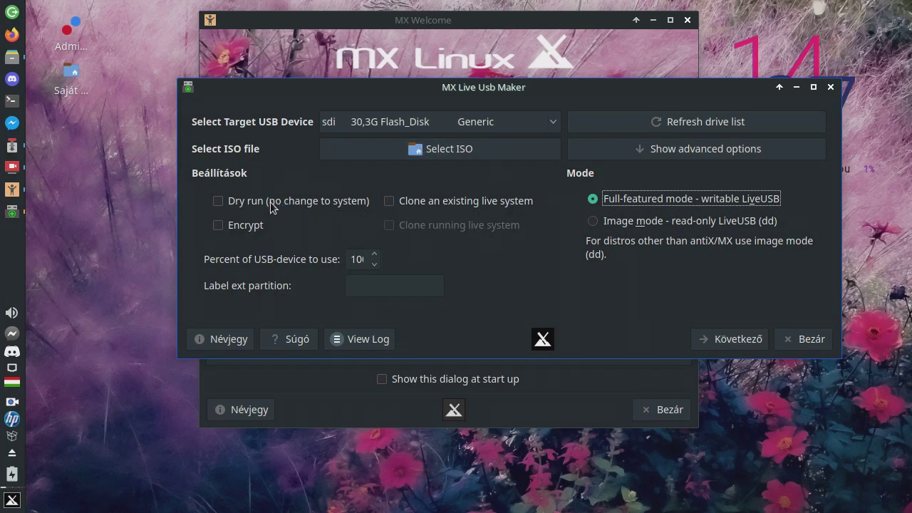
{"action": "left_click", "coordinate": [218, 202]}
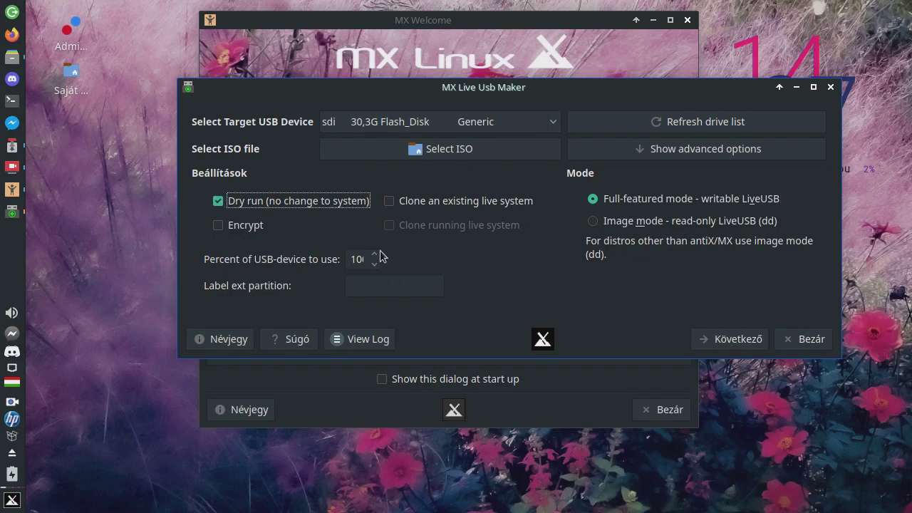
- Try the Encrypt option, turn it back off, and exit MX Live USB Maker
{"action": "left_click", "coordinate": [230, 227]}
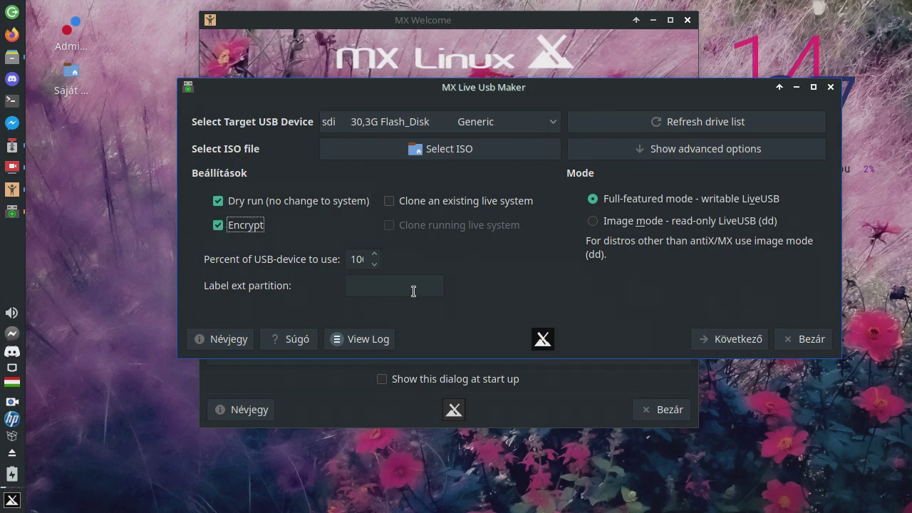
{"action": "key", "text": "space"}
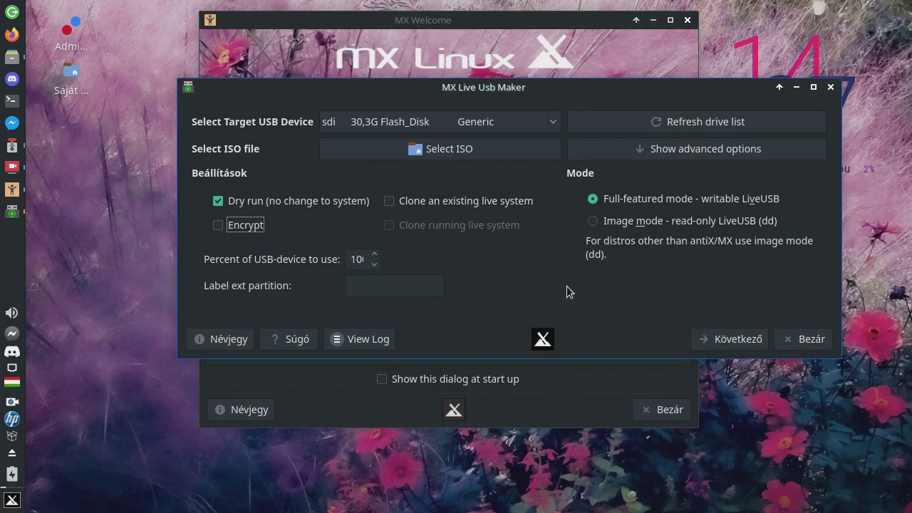
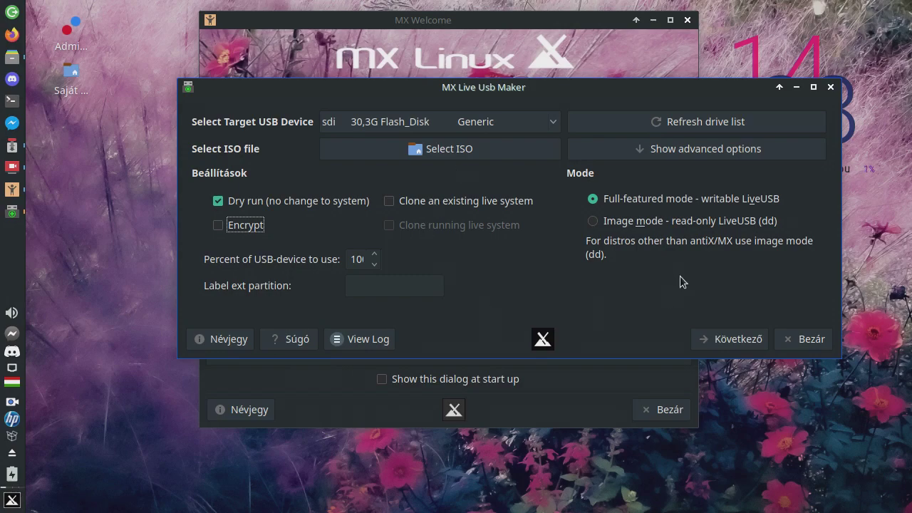
{"action": "left_click", "coordinate": [805, 340]}
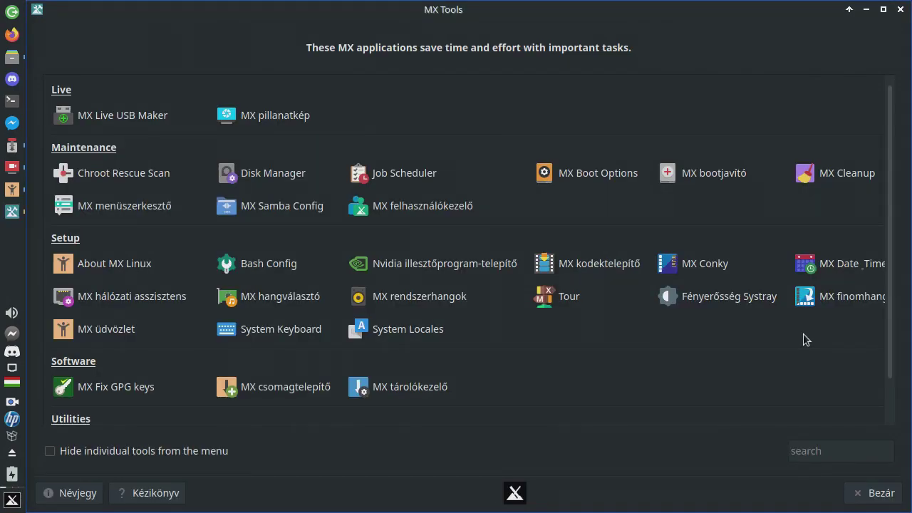
- Launch MX Cleanup from MX Tools, authenticating with the account password
{"action": "left_click", "coordinate": [824, 178]}
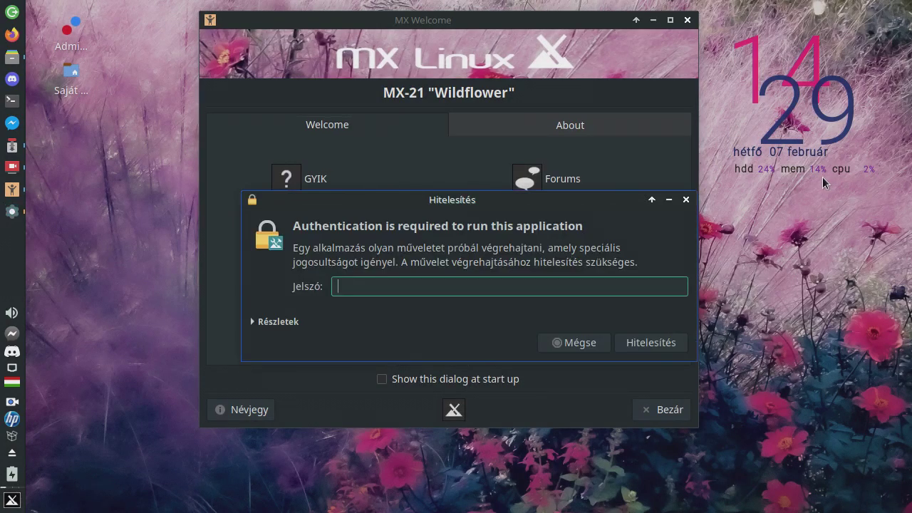
{"action": "type", "text": "*******"}
{"action": "key", "text": "Return"}
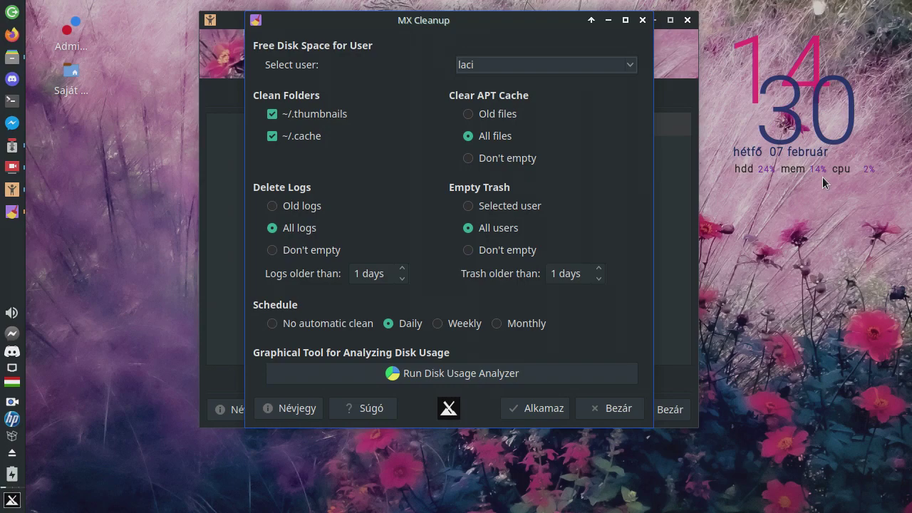
- Review the user selection, then try Don't empty and Old files for the APT cache before returning to All files
{"action": "left_click", "coordinate": [563, 66]}
{"action": "left_click", "coordinate": [562, 63]}
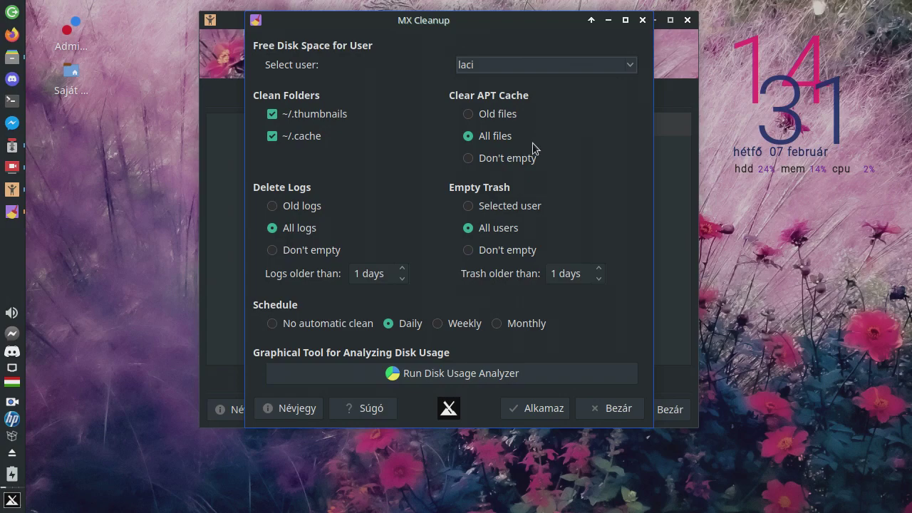
{"action": "left_click", "coordinate": [525, 163]}
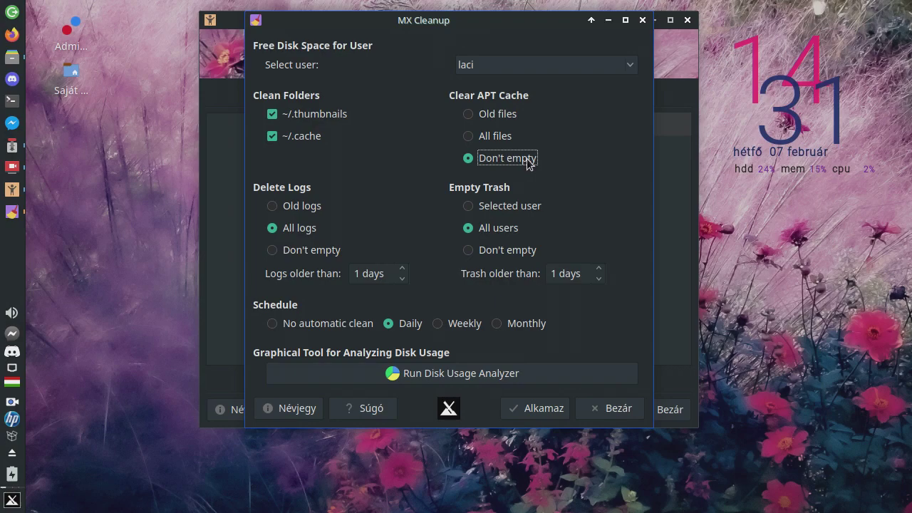
{"action": "left_click", "coordinate": [476, 114]}
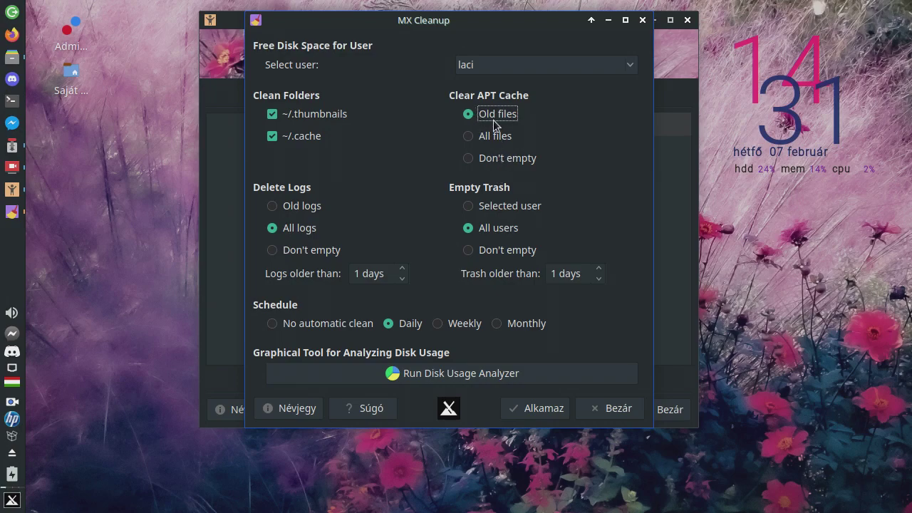
{"action": "left_click", "coordinate": [495, 137]}
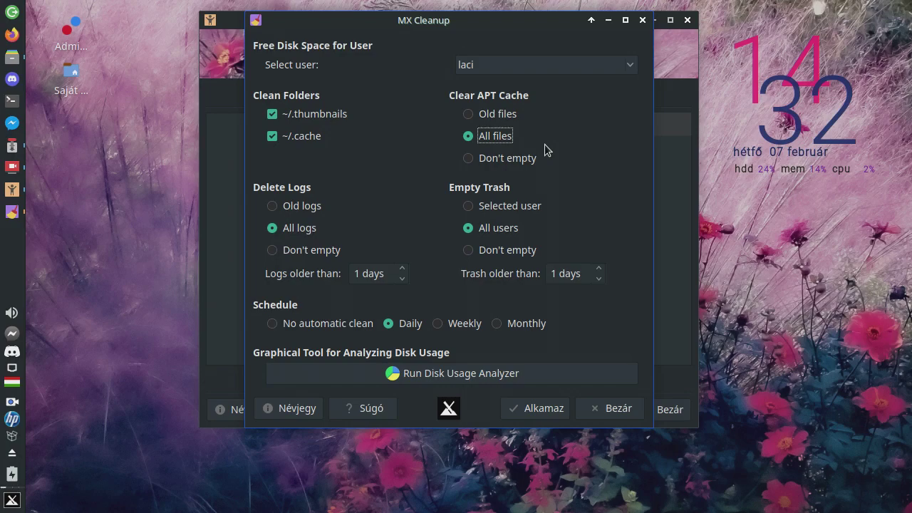
- Try the log deletion choices, then set cleanup to delete Old logs older than 5 days
{"action": "left_click", "coordinate": [277, 208]}
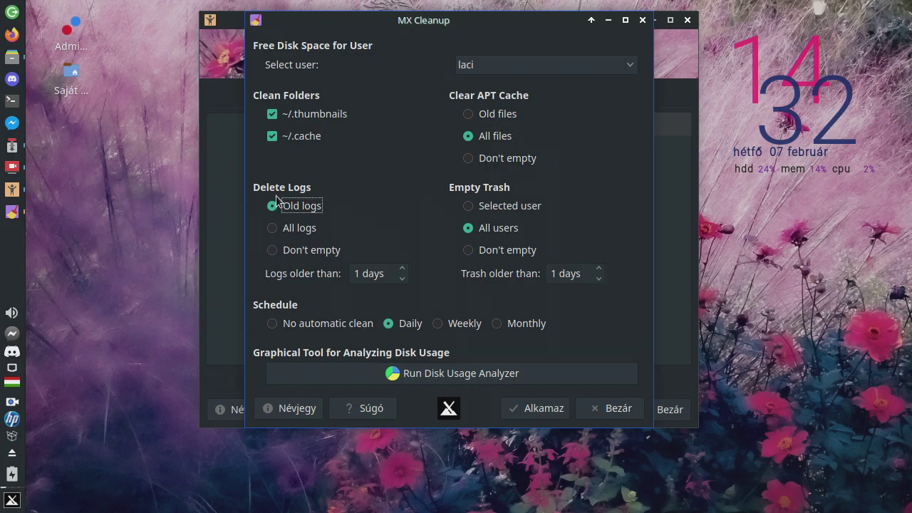
{"action": "left_click", "coordinate": [274, 229]}
{"action": "left_click", "coordinate": [274, 251]}
{"action": "left_click", "coordinate": [271, 229]}
{"action": "left_click", "coordinate": [272, 207]}
{"action": "left_click", "coordinate": [402, 269]}
{"action": "left_click", "coordinate": [402, 268]}
{"action": "left_click", "coordinate": [402, 269]}
{"action": "left_click", "coordinate": [402, 269]}
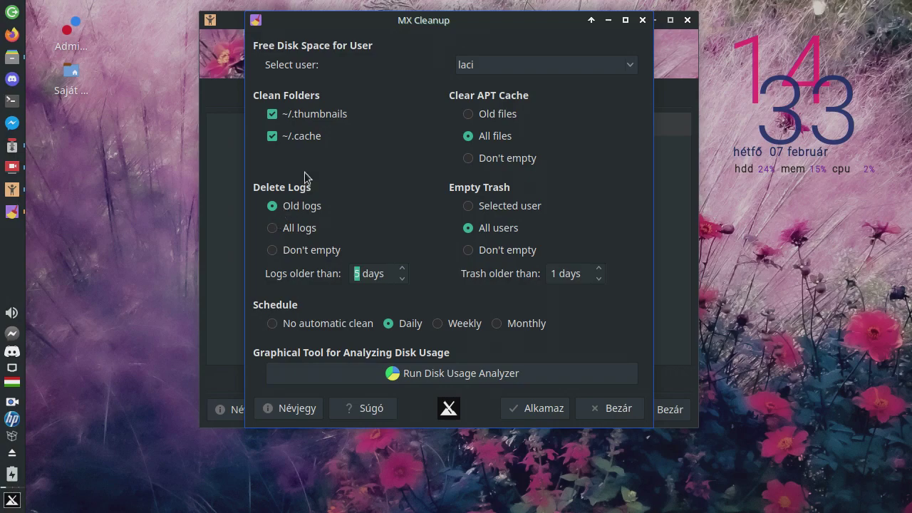
{"action": "left_click", "coordinate": [304, 229]}
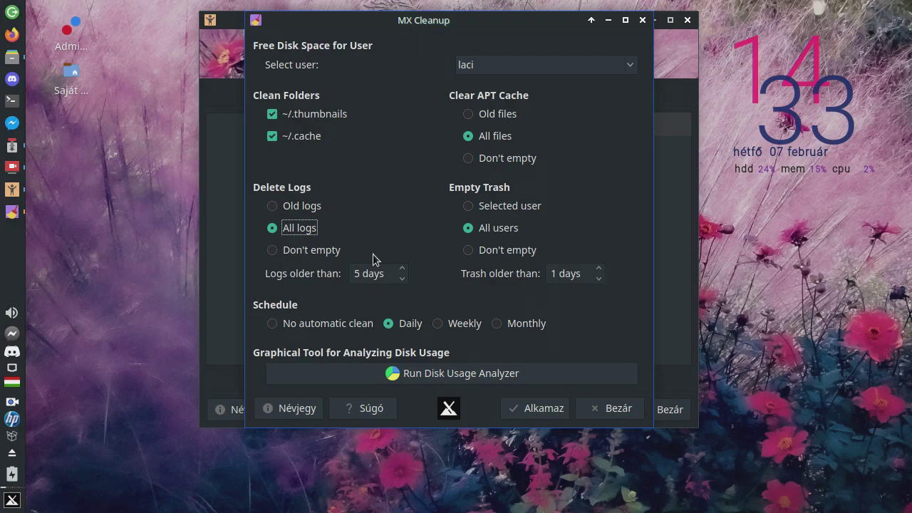
{"action": "left_click", "coordinate": [311, 206]}
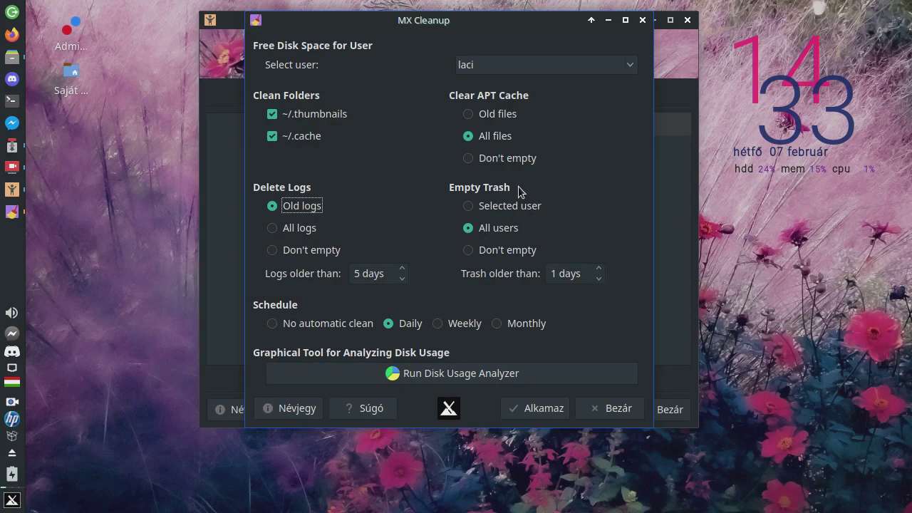
- Try the trash-emptying choices, then empty the trash for All users with items older than 2 days
{"action": "left_click", "coordinate": [477, 208]}
{"action": "left_click", "coordinate": [481, 255]}
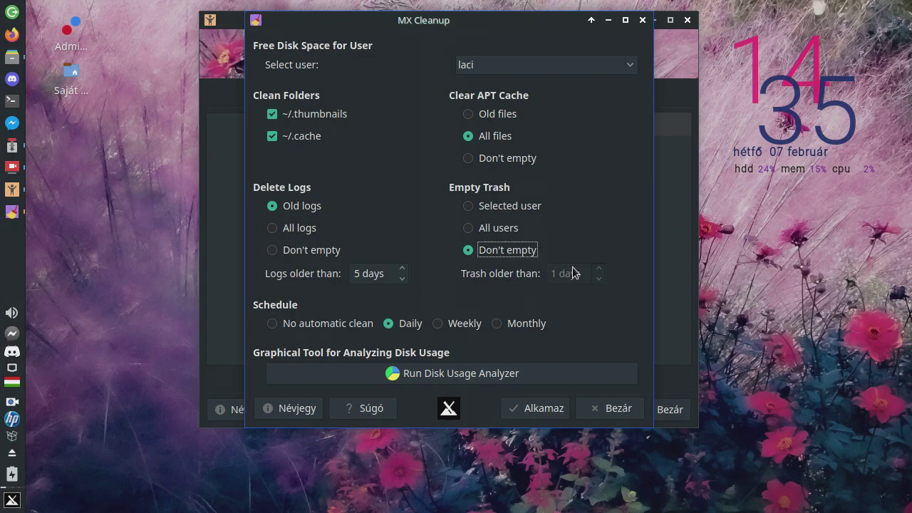
{"action": "left_click", "coordinate": [473, 230]}
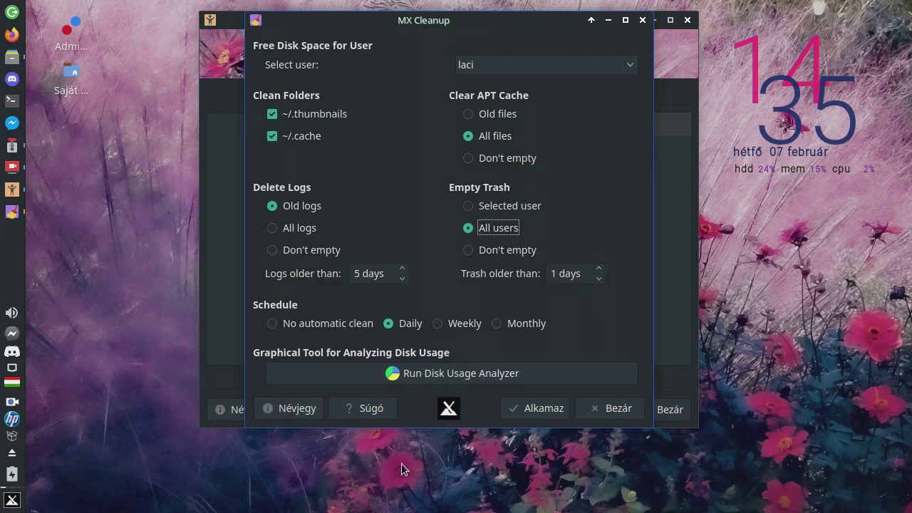
{"action": "left_click", "coordinate": [599, 269]}
- Set the cleanup schedule to Weekly, run the cleanup with the chosen settings and dismiss its completion message
{"action": "left_click", "coordinate": [369, 325]}
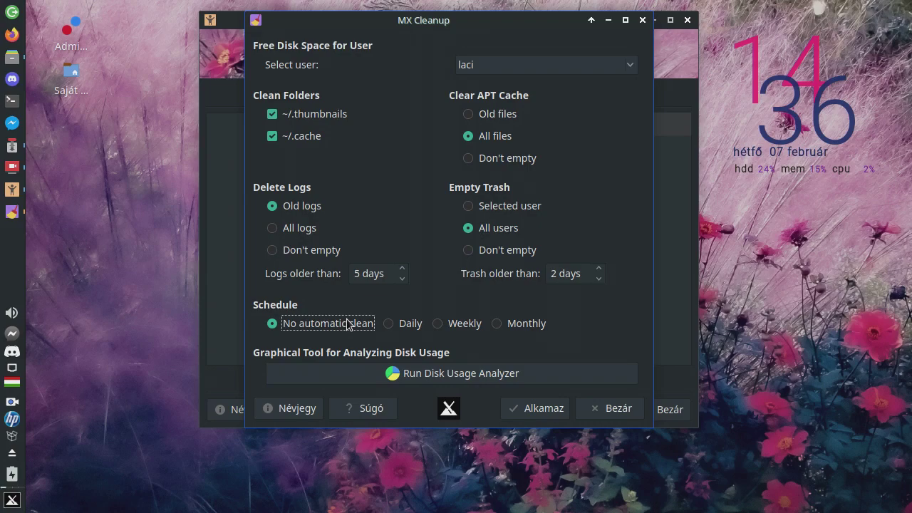
{"action": "left_click", "coordinate": [436, 325]}
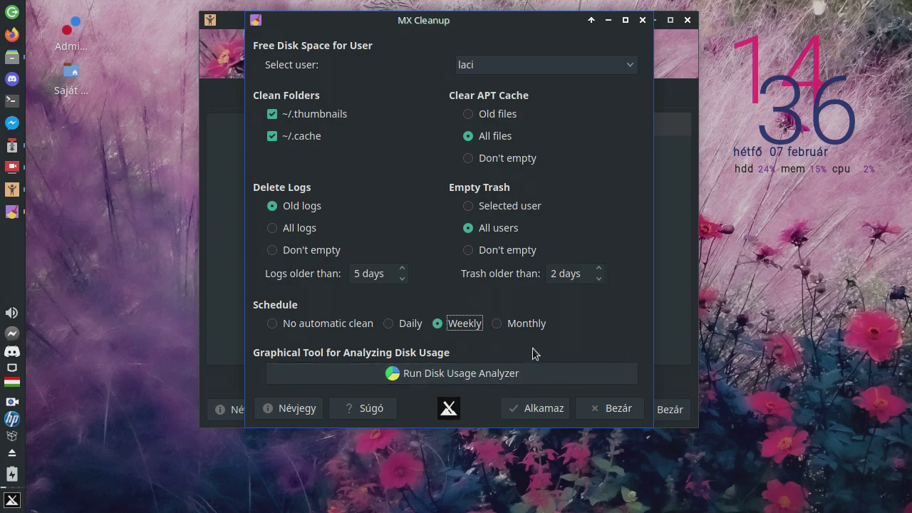
{"action": "left_click", "coordinate": [529, 419]}
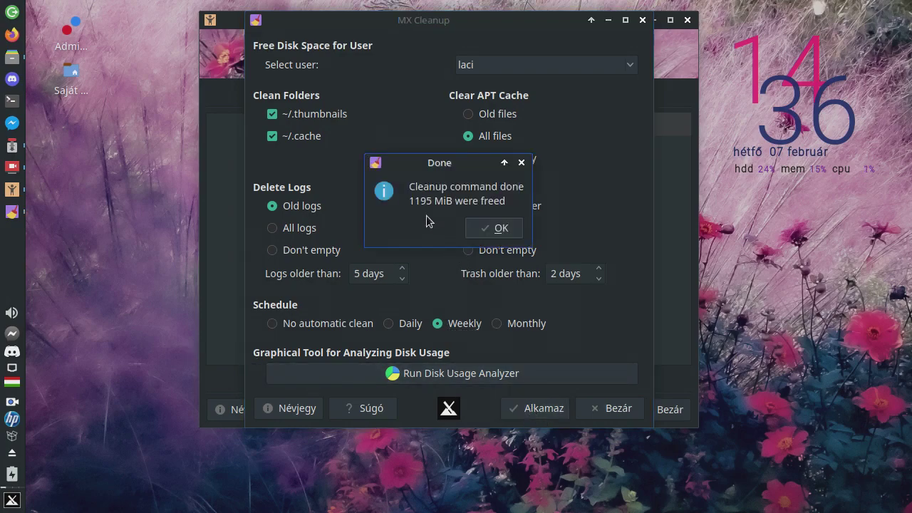
{"action": "left_click", "coordinate": [503, 229]}
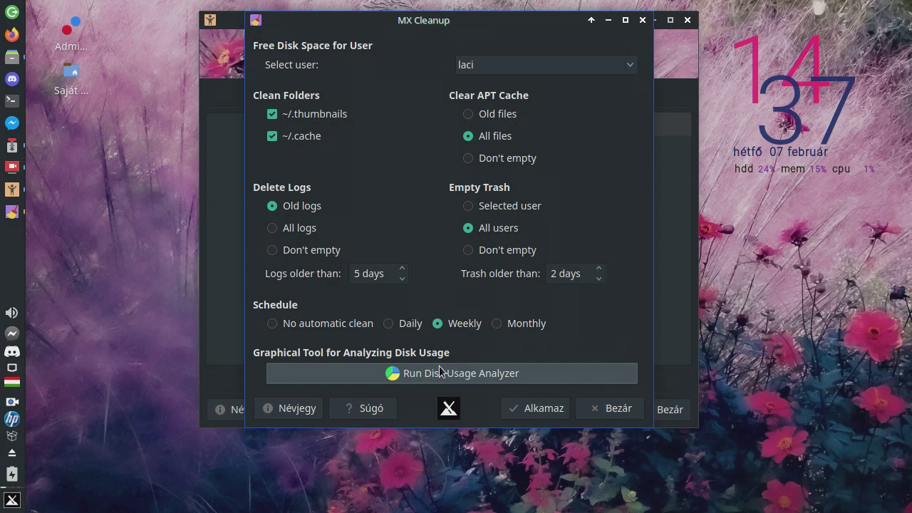
- Launch Disk Usage Analyzer from MX Cleanup, look over the listed devices and scan the home folder Saját mappa
{"action": "left_click", "coordinate": [485, 371]}
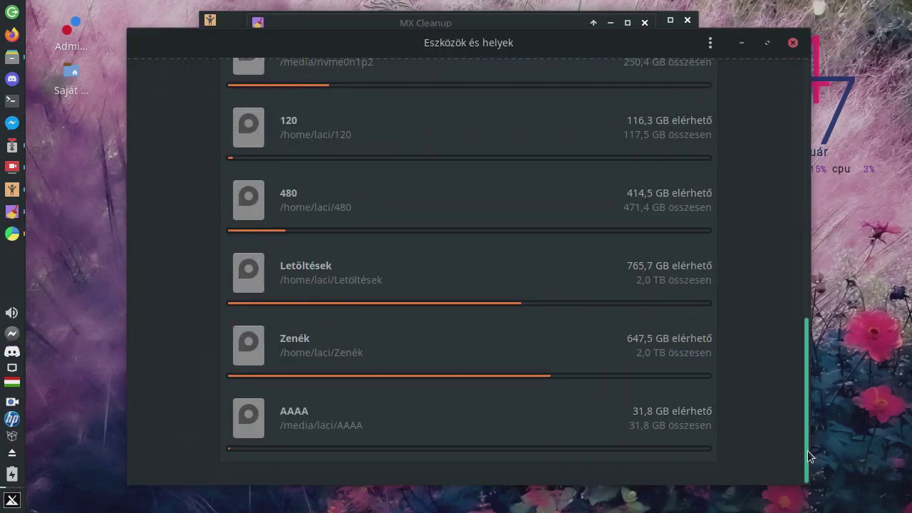
{"action": "left_click_drag", "start_coordinate": [807, 451], "coordinate": [770, 147]}
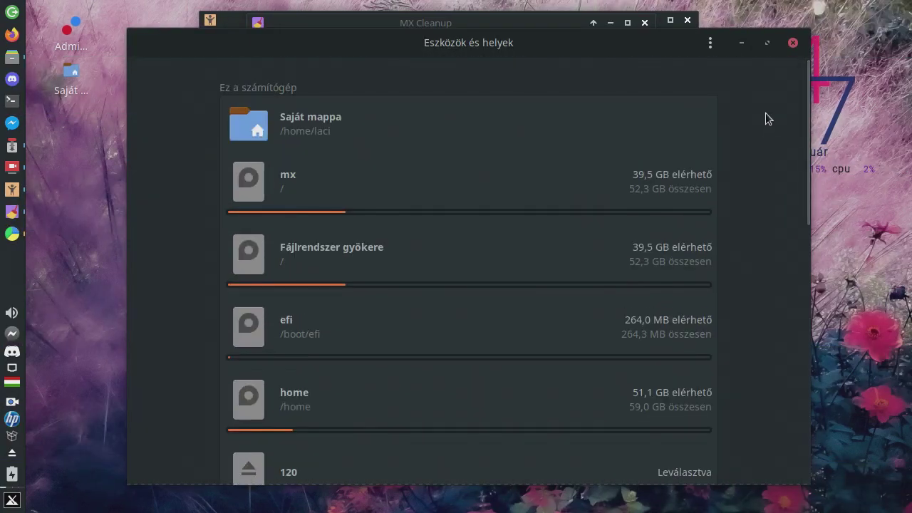
{"action": "left_click", "coordinate": [289, 135]}
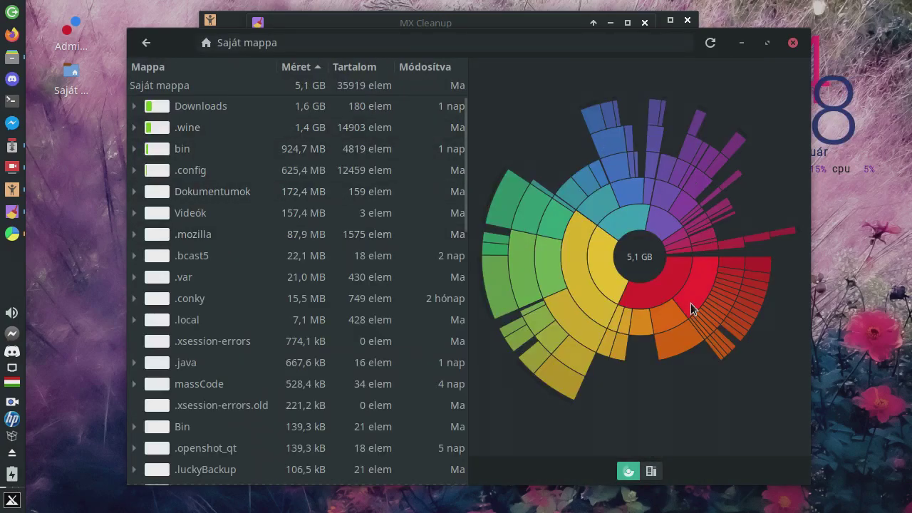
- Examine the Downloads folder's share and the home folder list, then open the usage breakdown of the .wine folder
{"action": "mouse_move", "coordinate": [680, 281]}
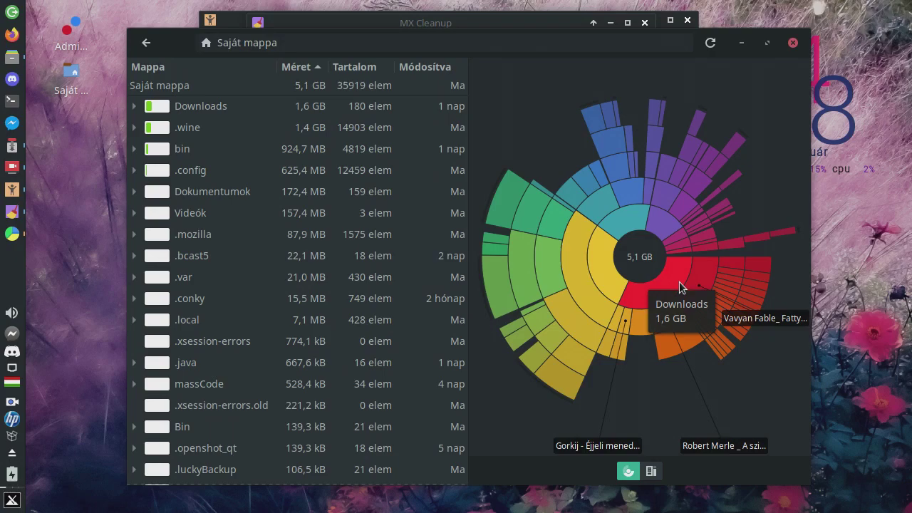
{"action": "left_click", "coordinate": [201, 106]}
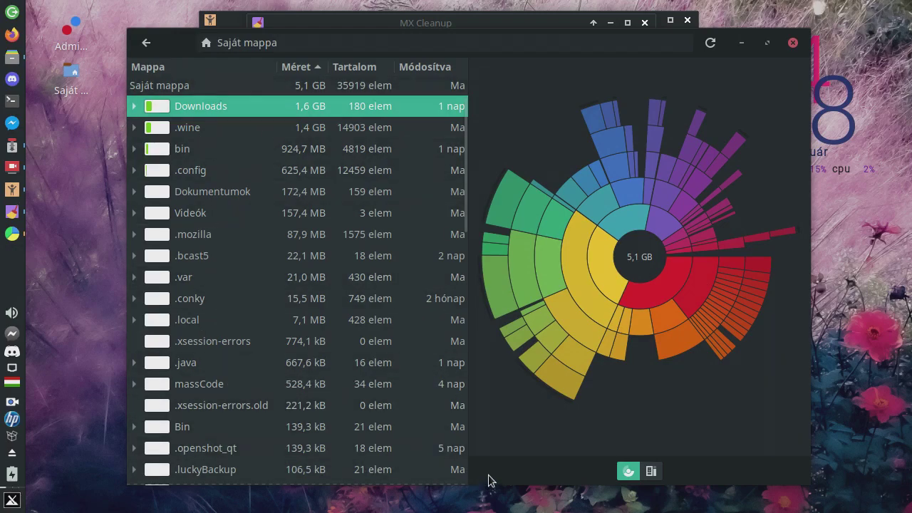
{"action": "scroll", "coordinate": [261, 342], "scroll_direction": "down", "scroll_amount": 3}
{"action": "scroll", "coordinate": [261, 342], "scroll_direction": "up", "scroll_amount": 3}
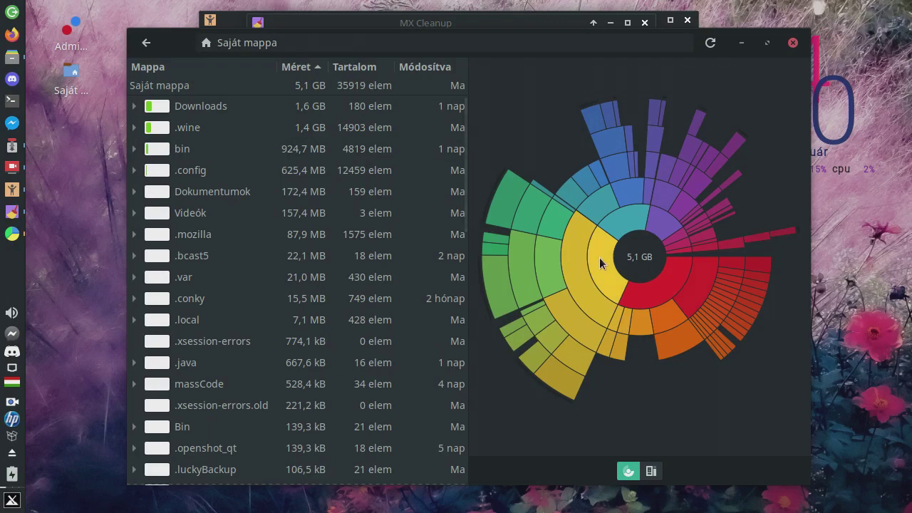
{"action": "left_click", "coordinate": [185, 132]}
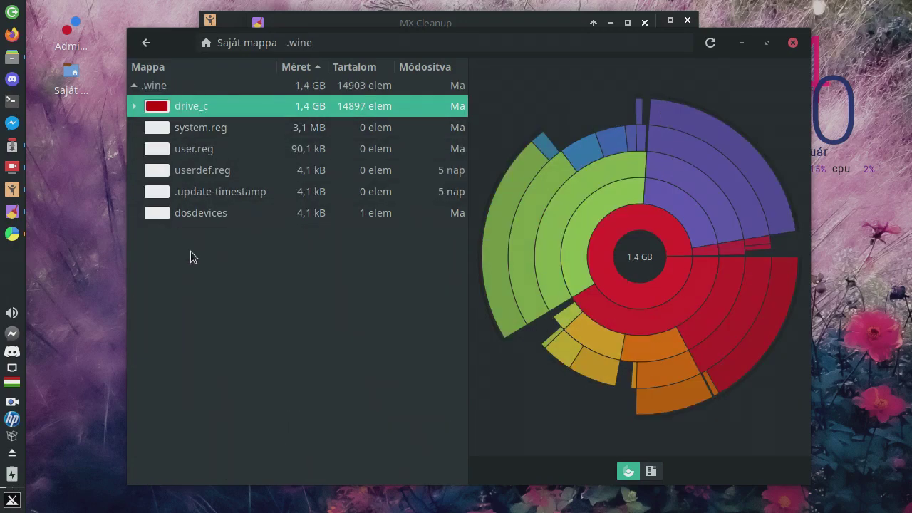